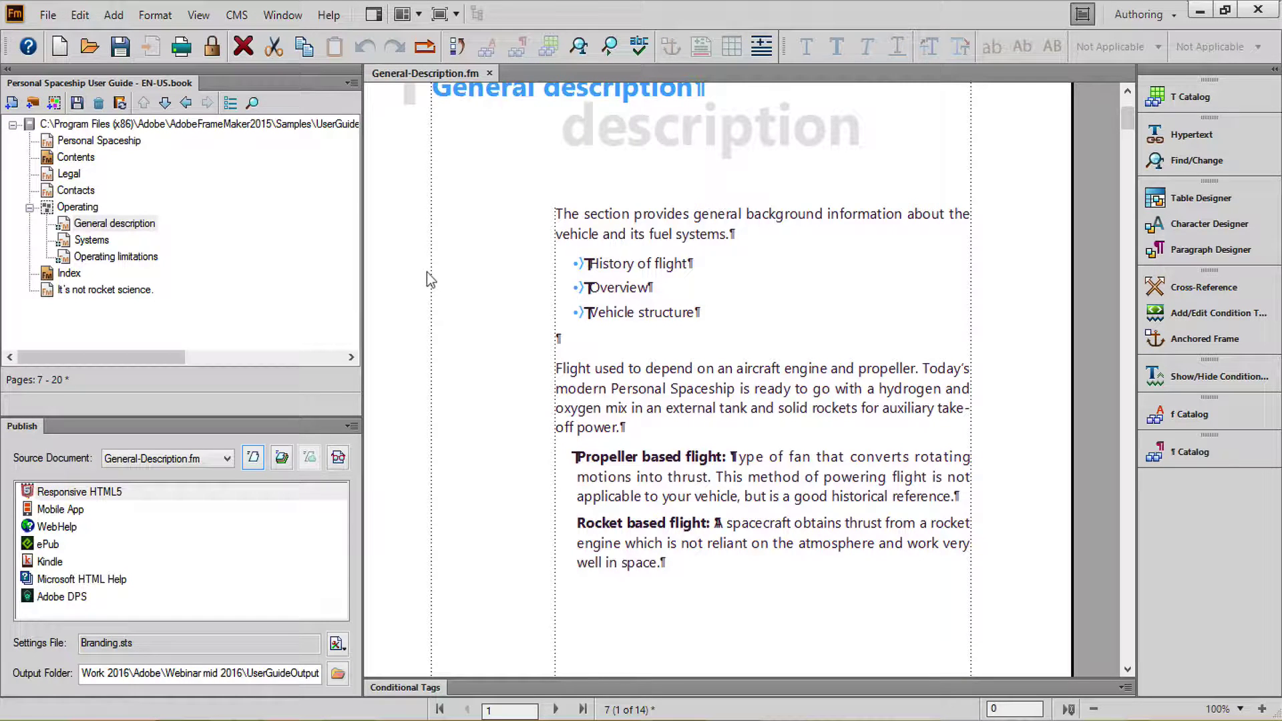
# Publish from the whole Personal Spaceship User Guide book instead of General-Description.fm, using Branding.sts
pyautogui.click(83, 79)
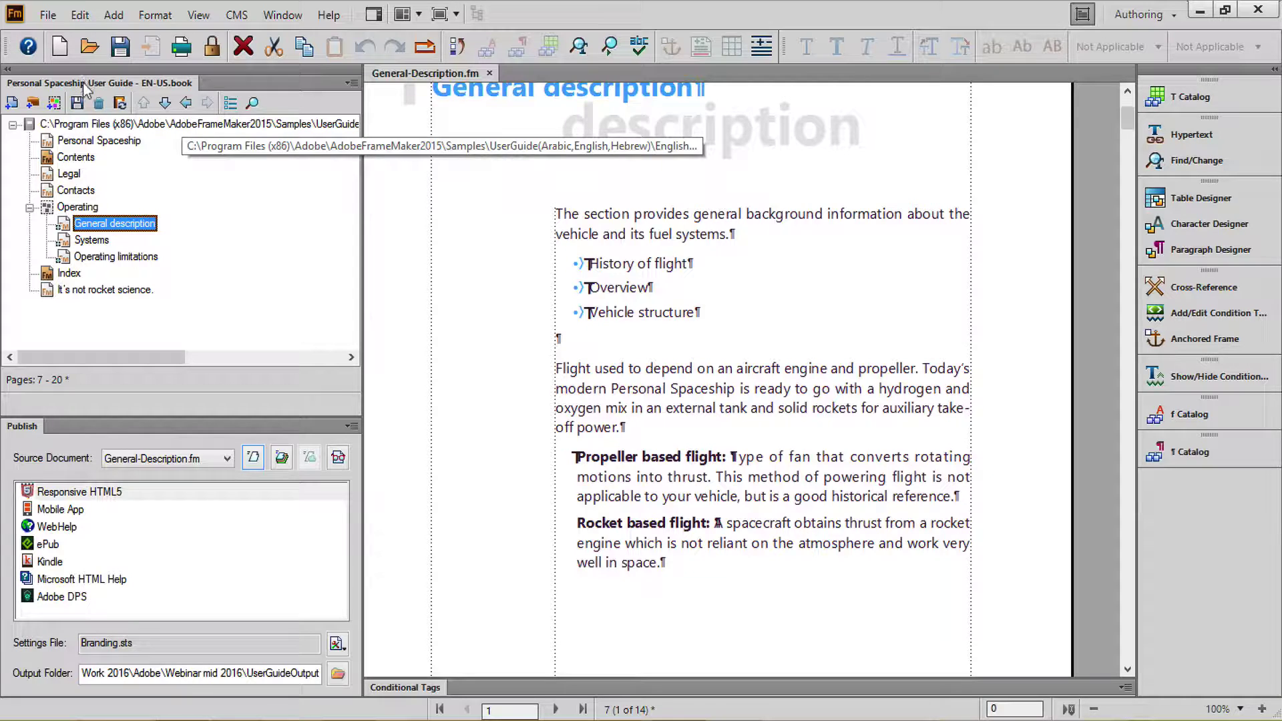
pyautogui.click(48, 14)
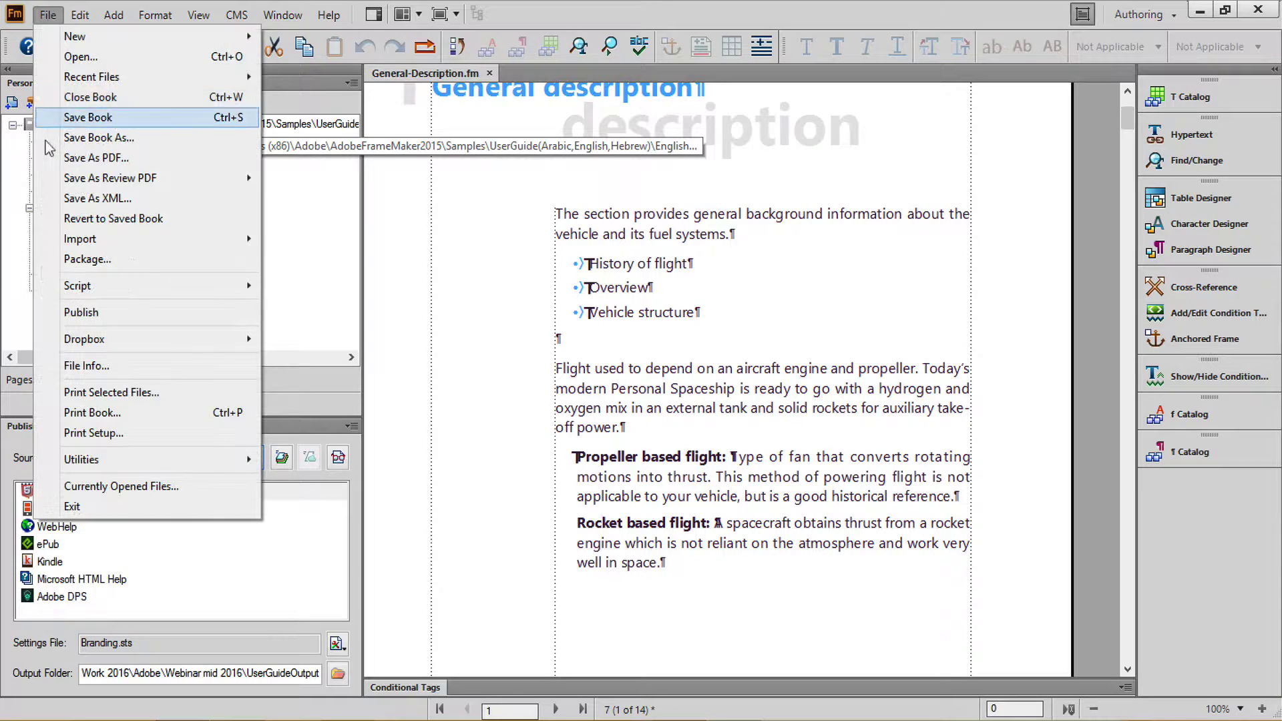
pyautogui.click(69, 312)
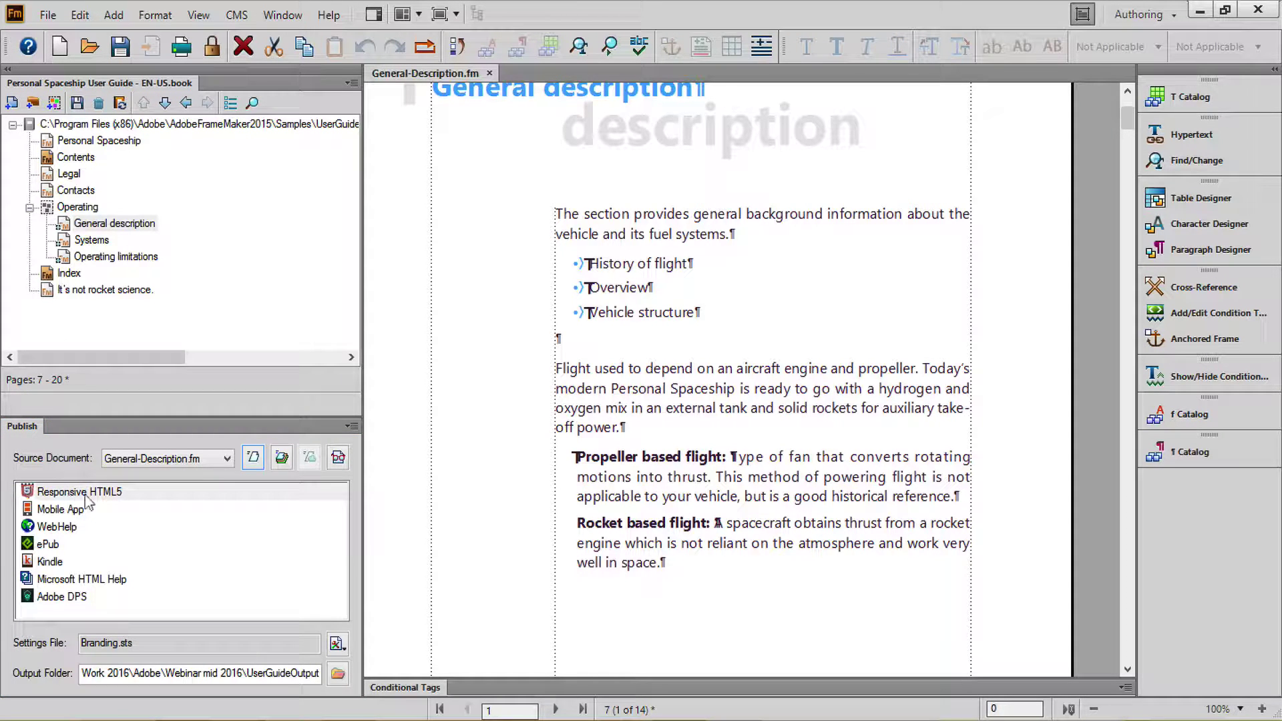
pyautogui.click(226, 459)
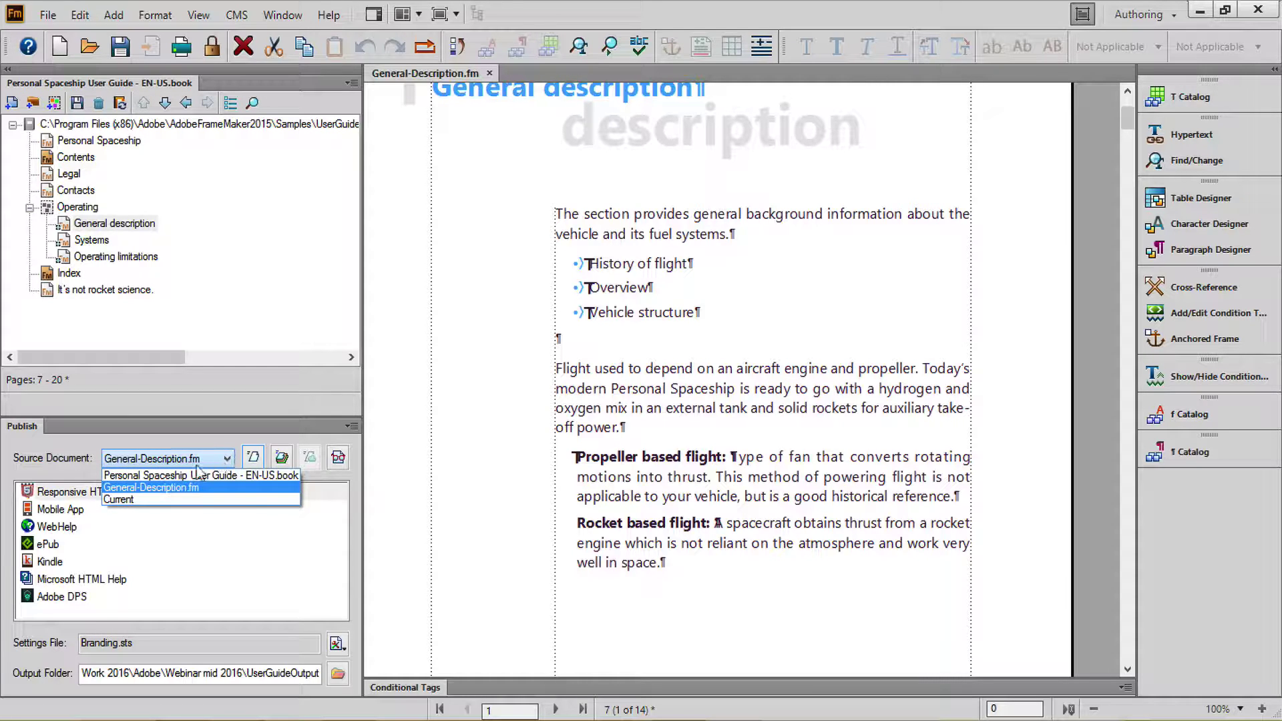
pyautogui.click(176, 477)
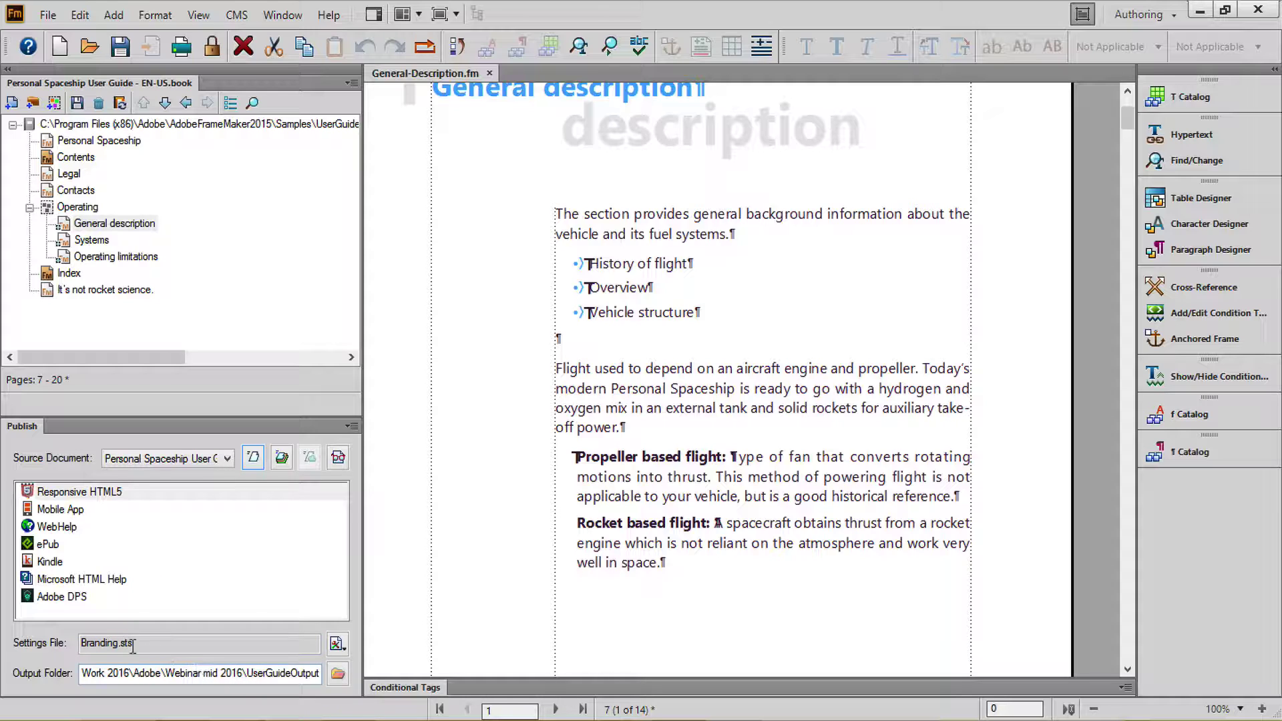
pyautogui.moveTo(133, 644); pyautogui.dragTo(67, 645)
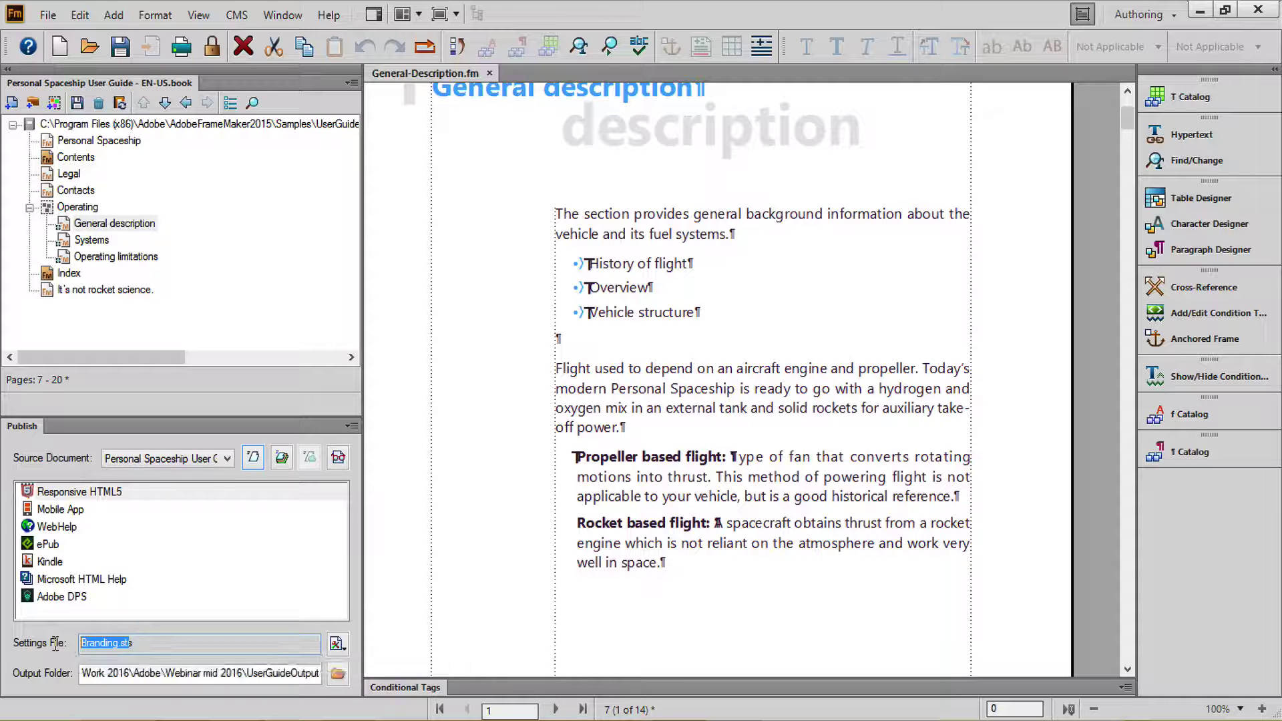
# Edit the Branding.sts settings and expand Paragraph Styles under Style Mapping
pyautogui.click(336, 644)
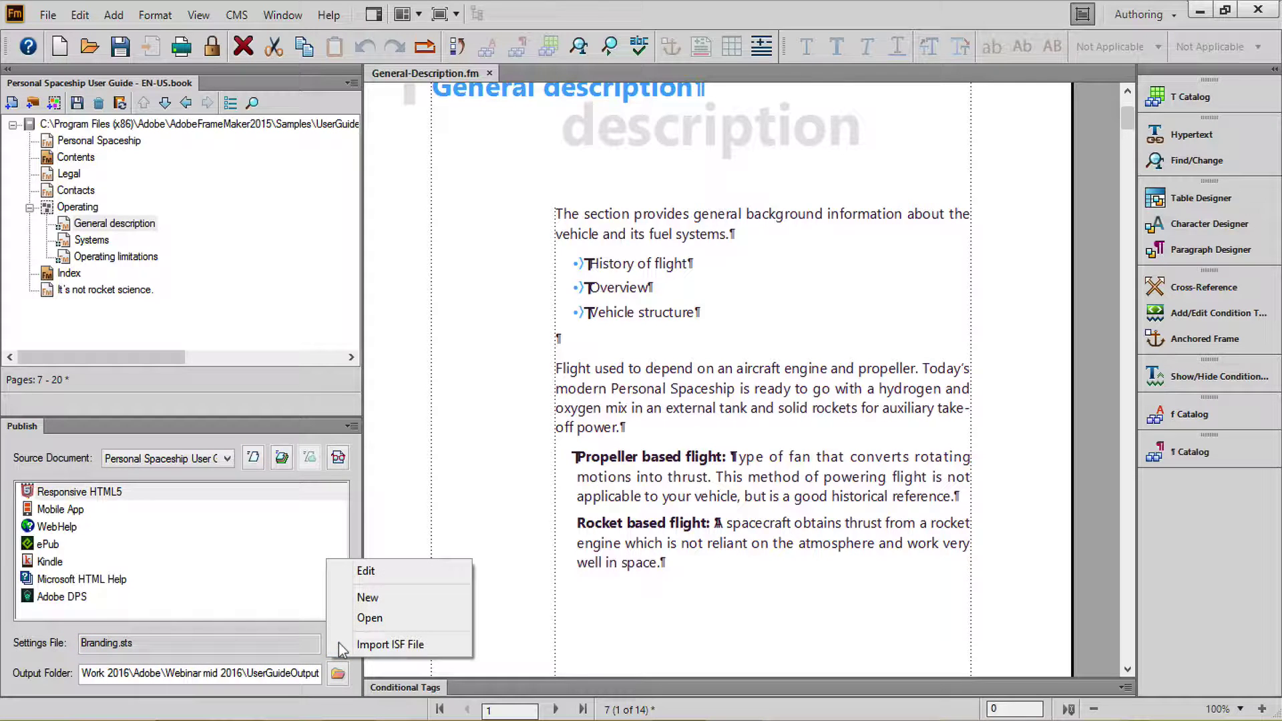
pyautogui.click(367, 572)
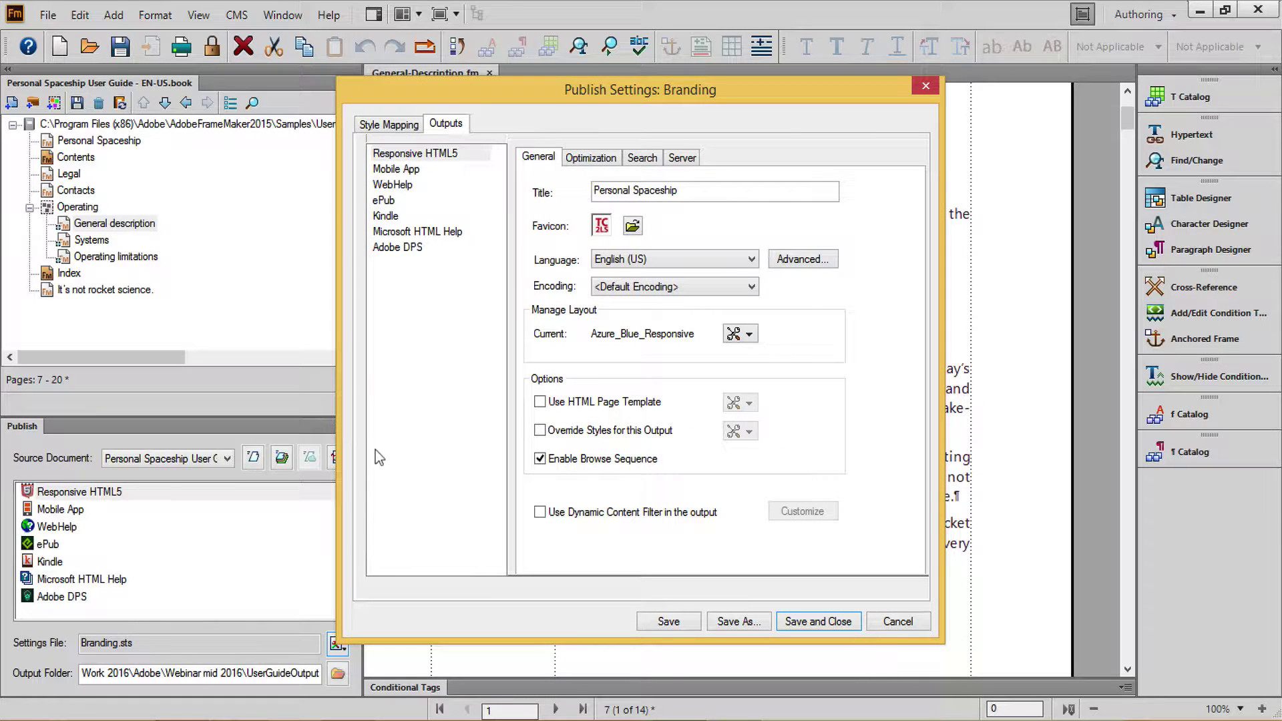
pyautogui.click(382, 127)
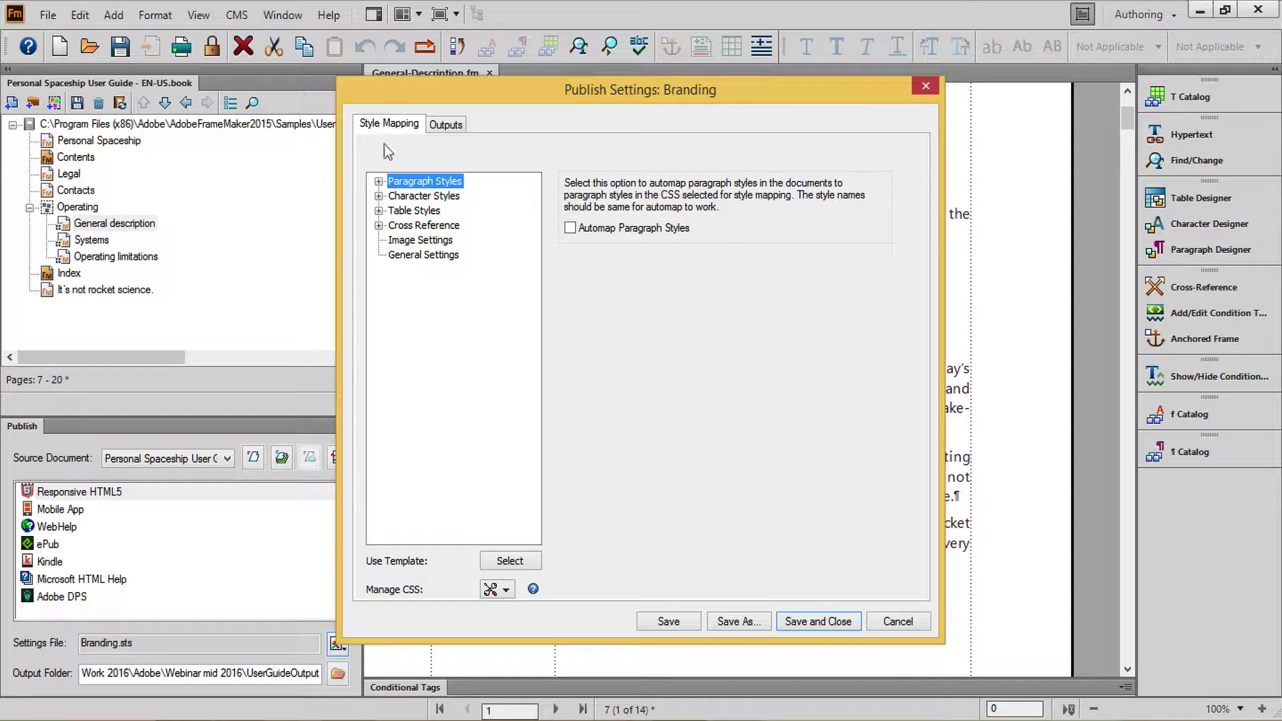
pyautogui.click(378, 181)
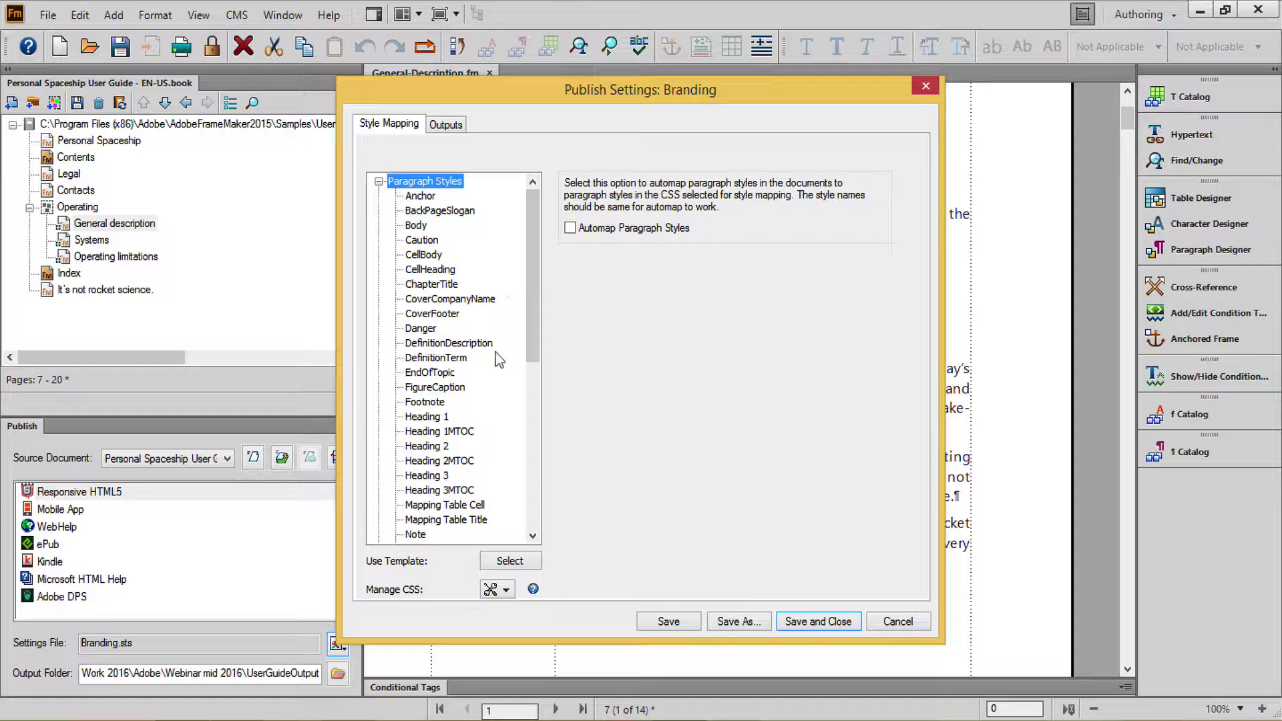
# Inspect the Heading mappings: Heading 1 and 2 go to output Heading 1, Heading 3 to Heading 2
pyautogui.click(426, 417)
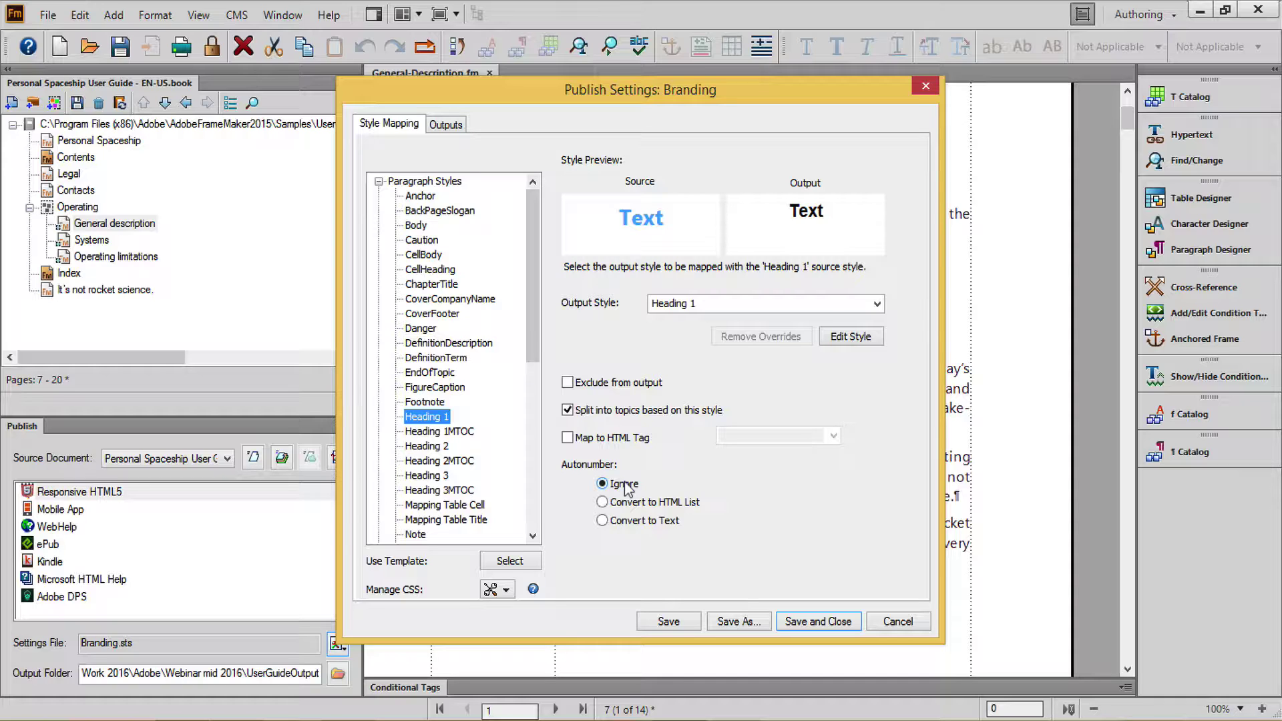
pyautogui.click(429, 447)
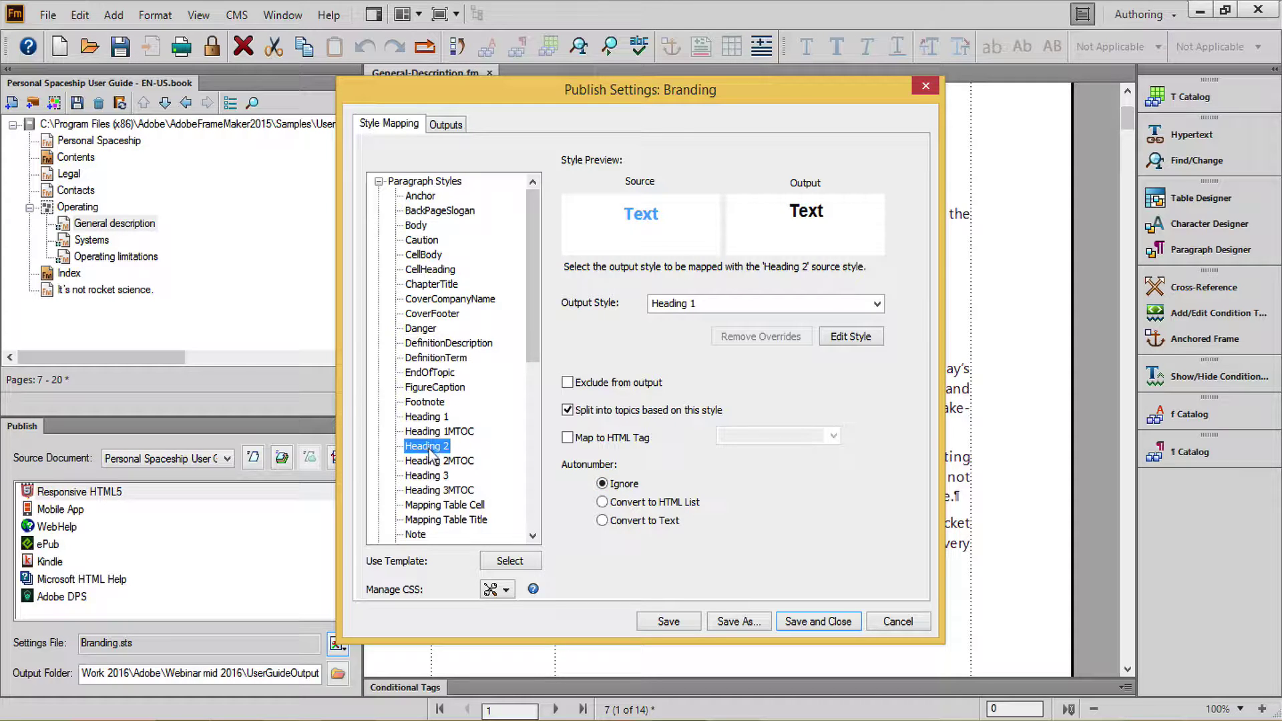
pyautogui.click(431, 476)
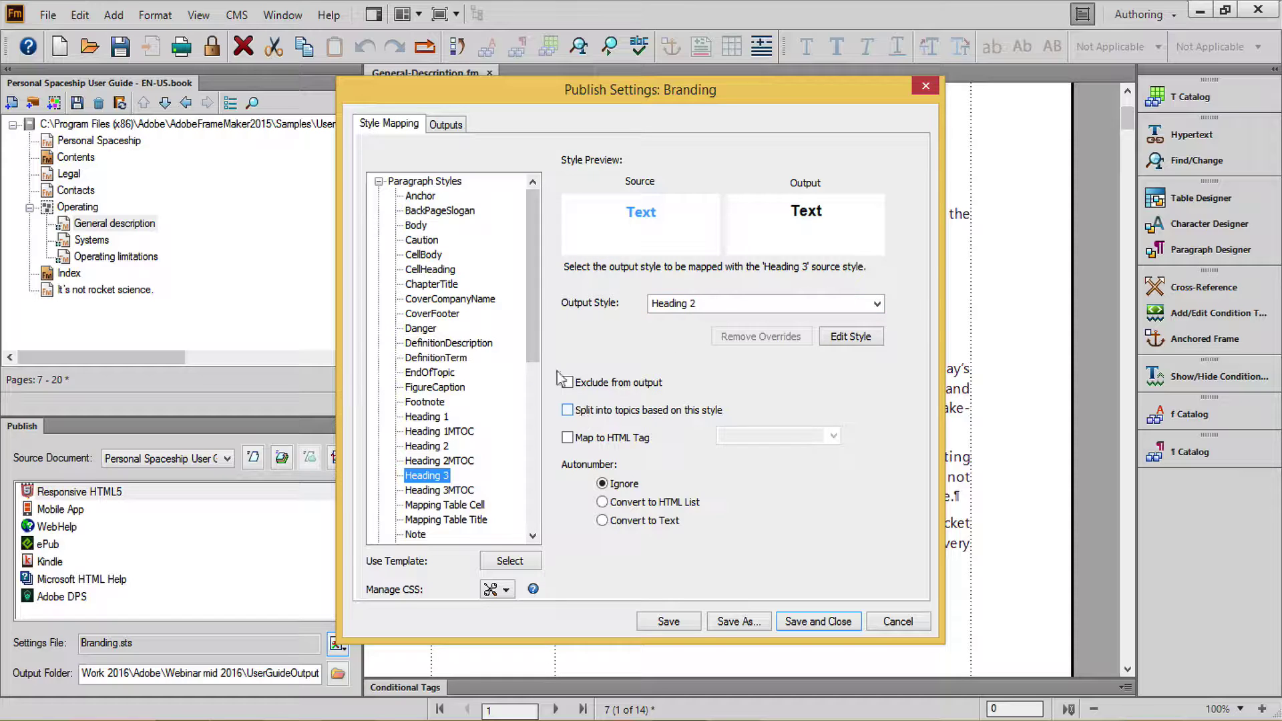
# Check that Body maps to output style BodyLevel1, leaving it unchanged
pyautogui.click(415, 227)
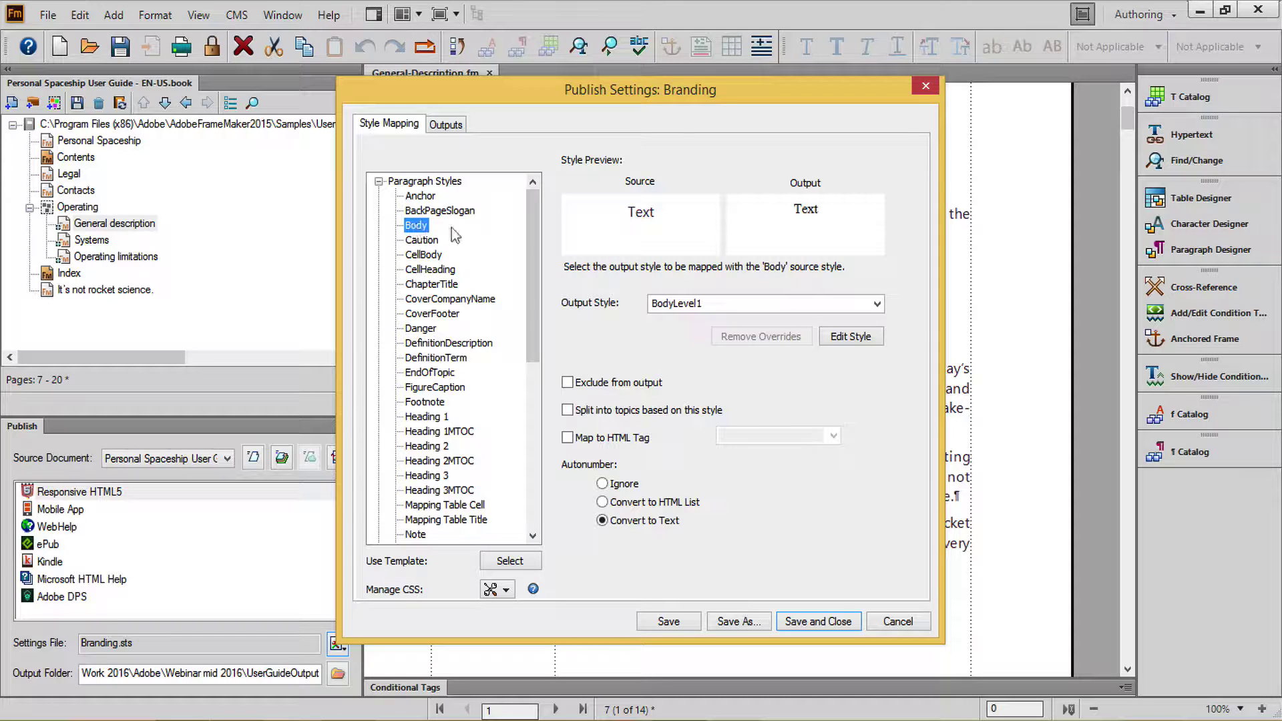
pyautogui.click(716, 304)
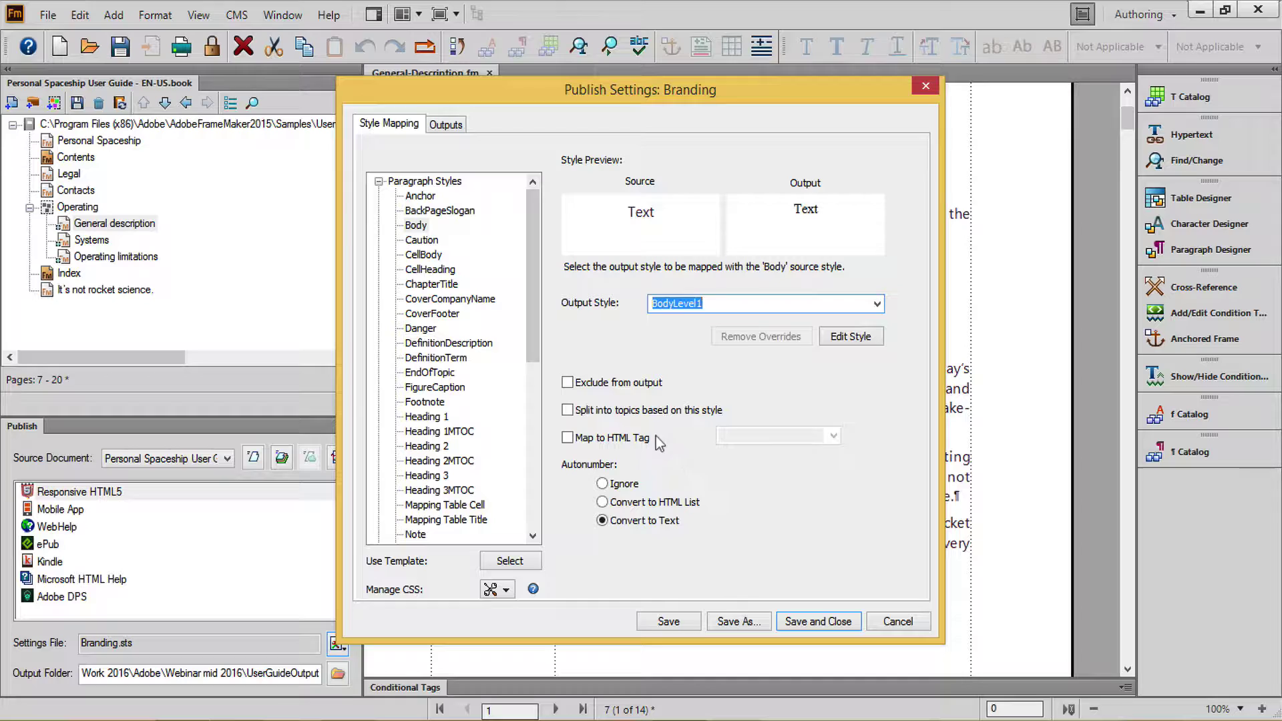
pyautogui.click(876, 304)
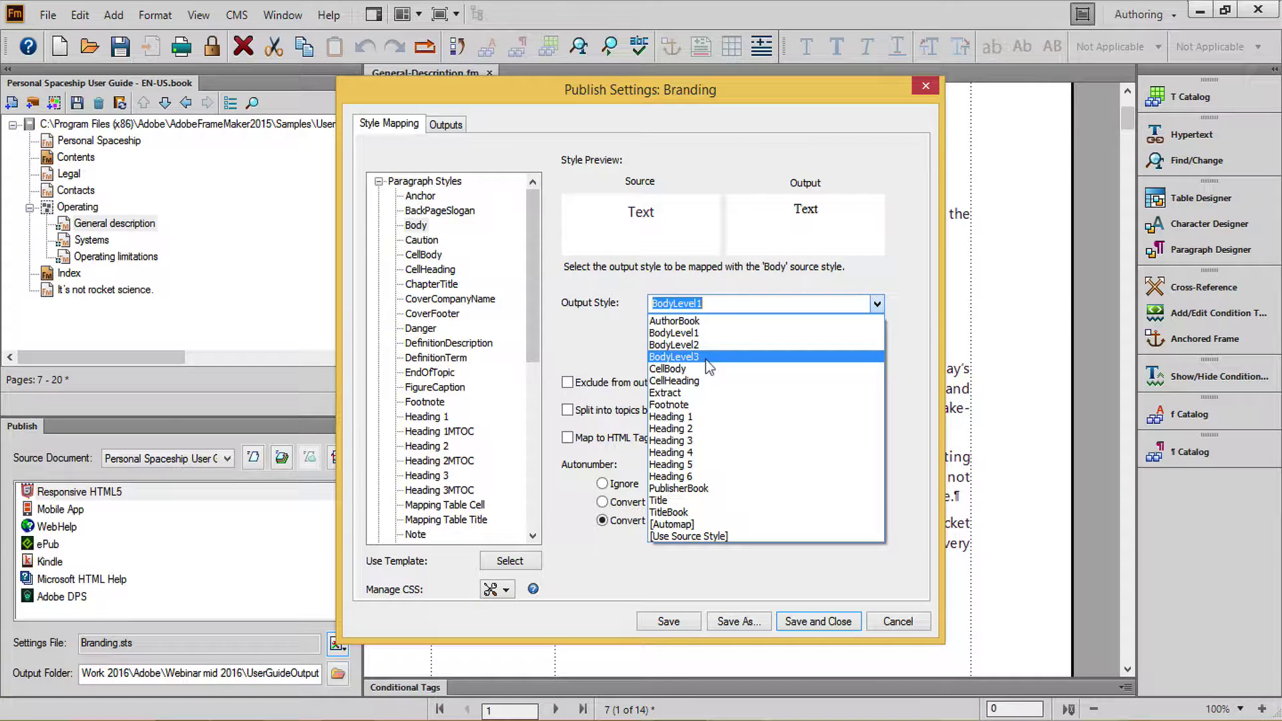
pyautogui.click(619, 365)
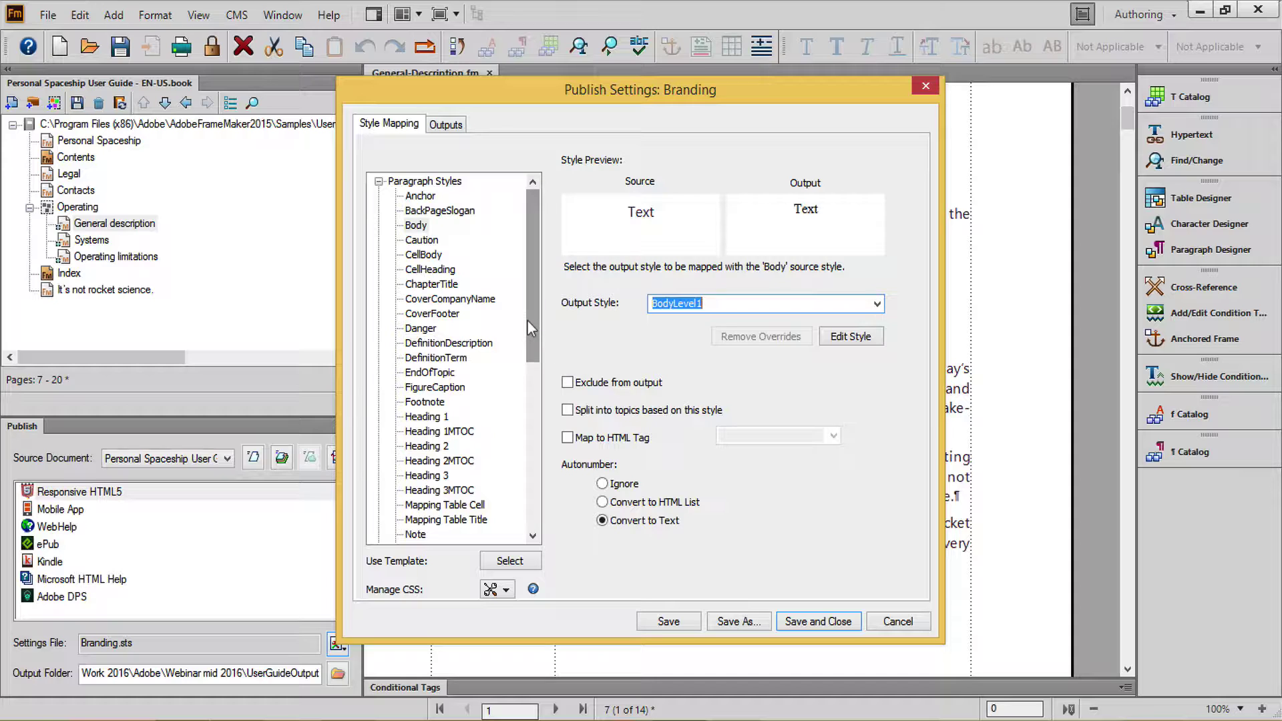
# Check the ol mapping: BodyLevel1 with autonumbers converted to an HTML list
pyautogui.moveTo(527, 319); pyautogui.dragTo(525, 371)
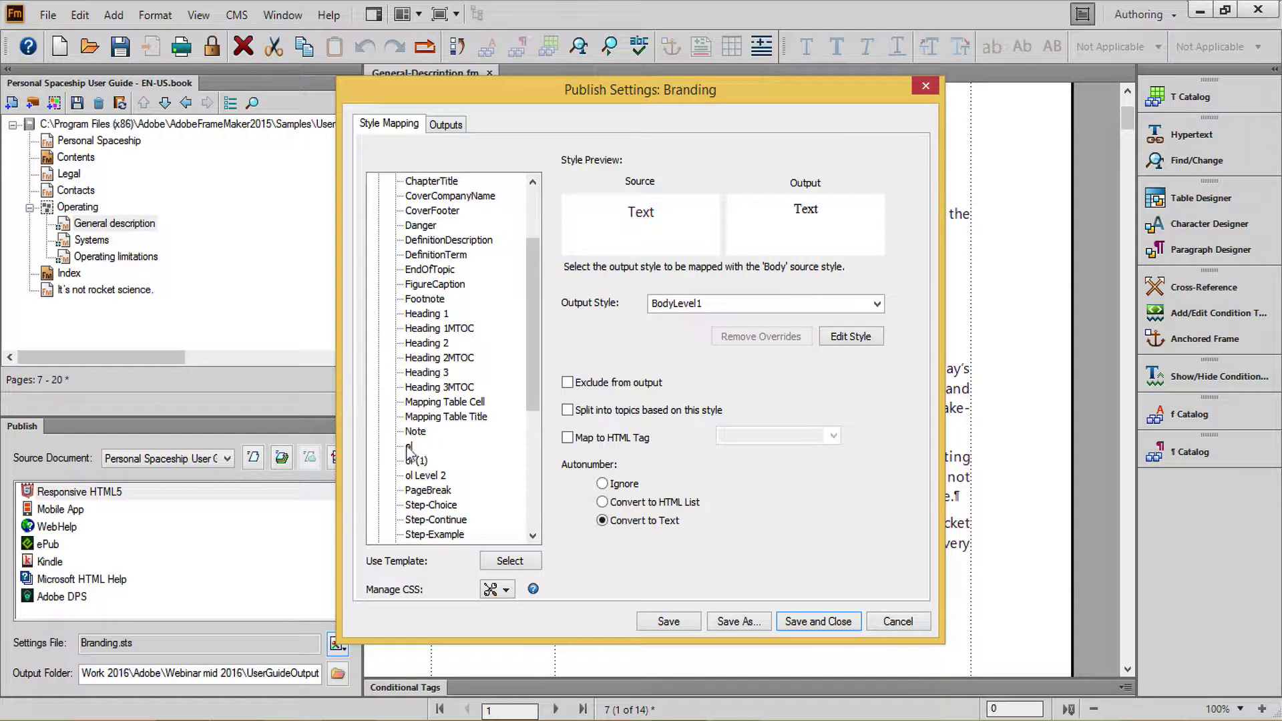
pyautogui.click(409, 445)
pyautogui.click(735, 305)
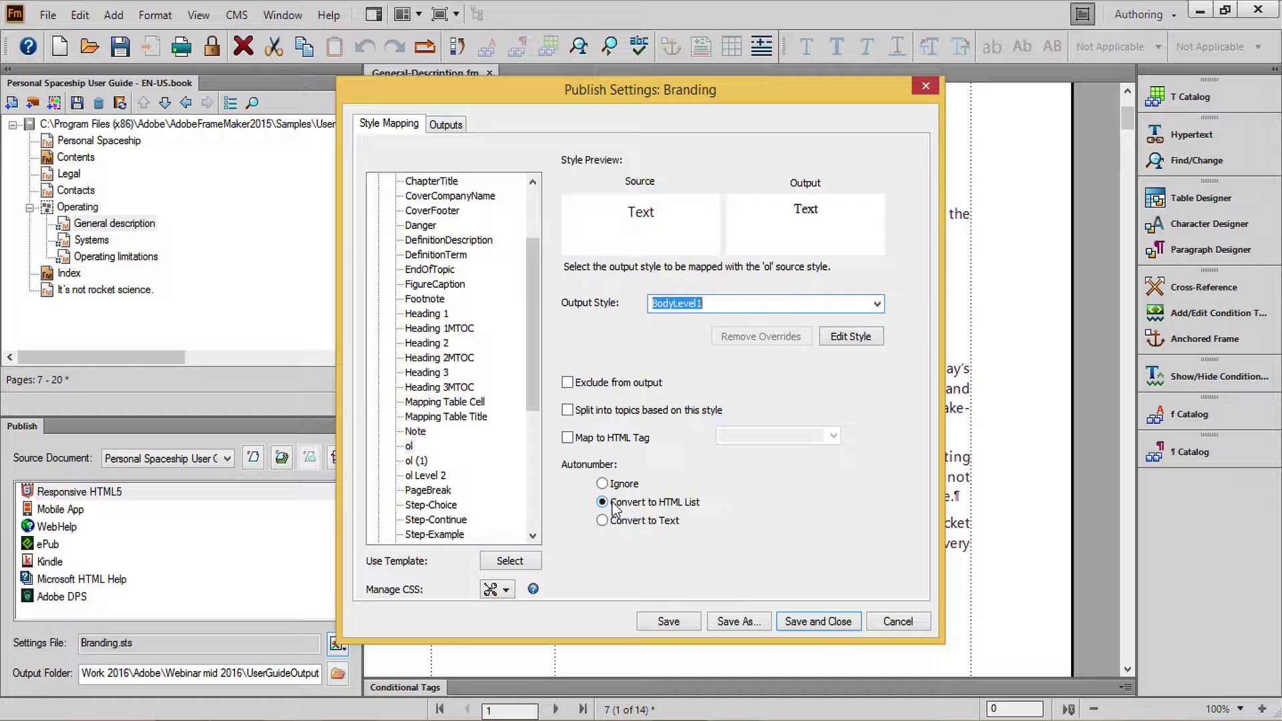
# Check that the LinkText character style maps to the WebJump output style
pyautogui.scroll(3, 534, 271)
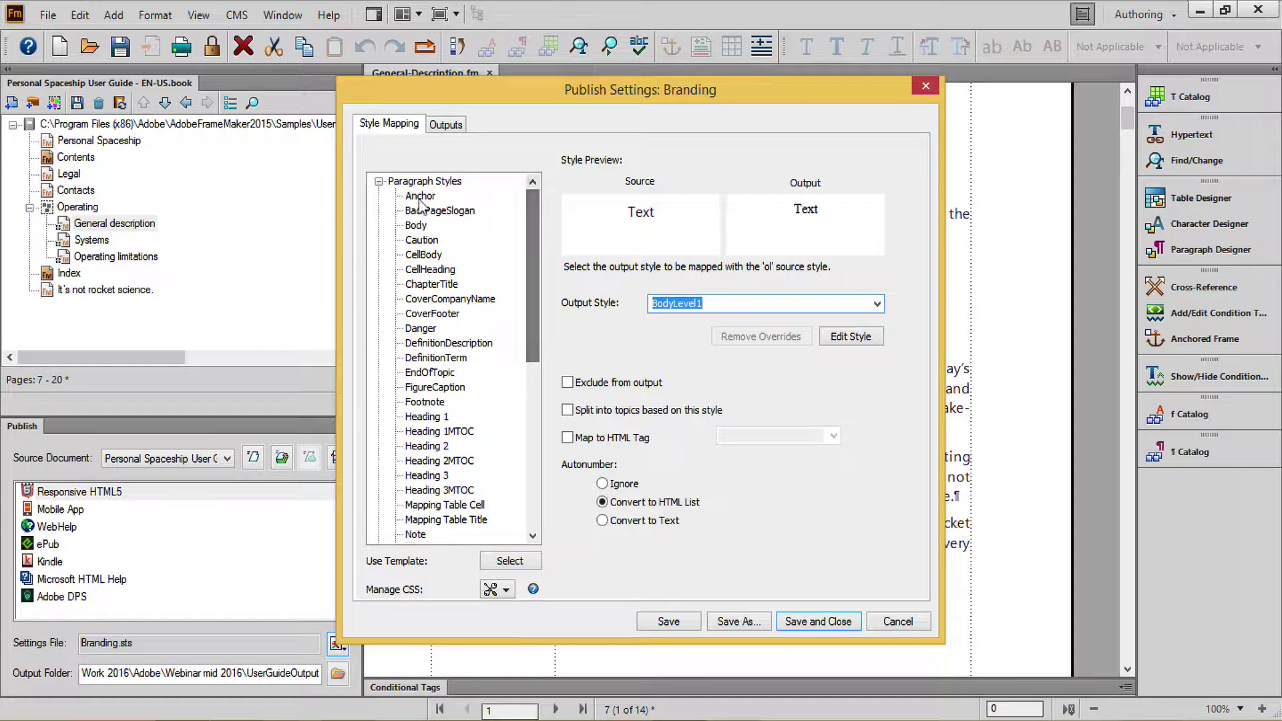
pyautogui.click(379, 181)
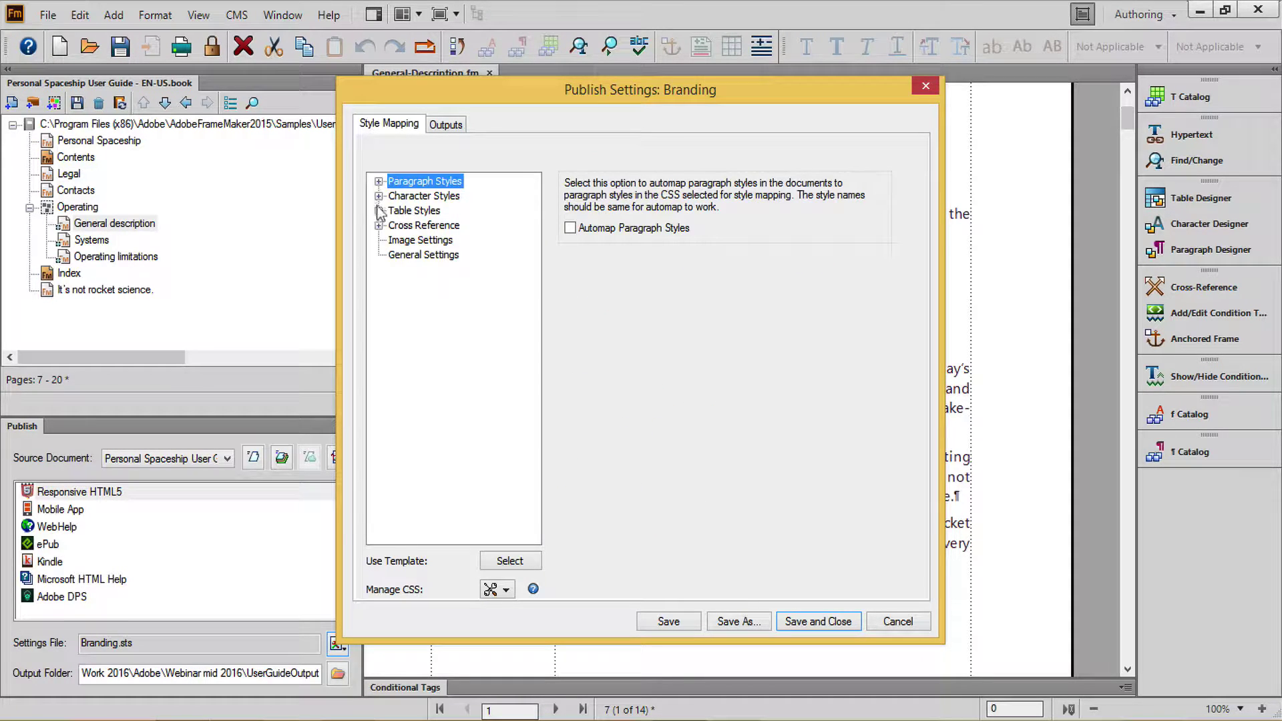
pyautogui.click(379, 195)
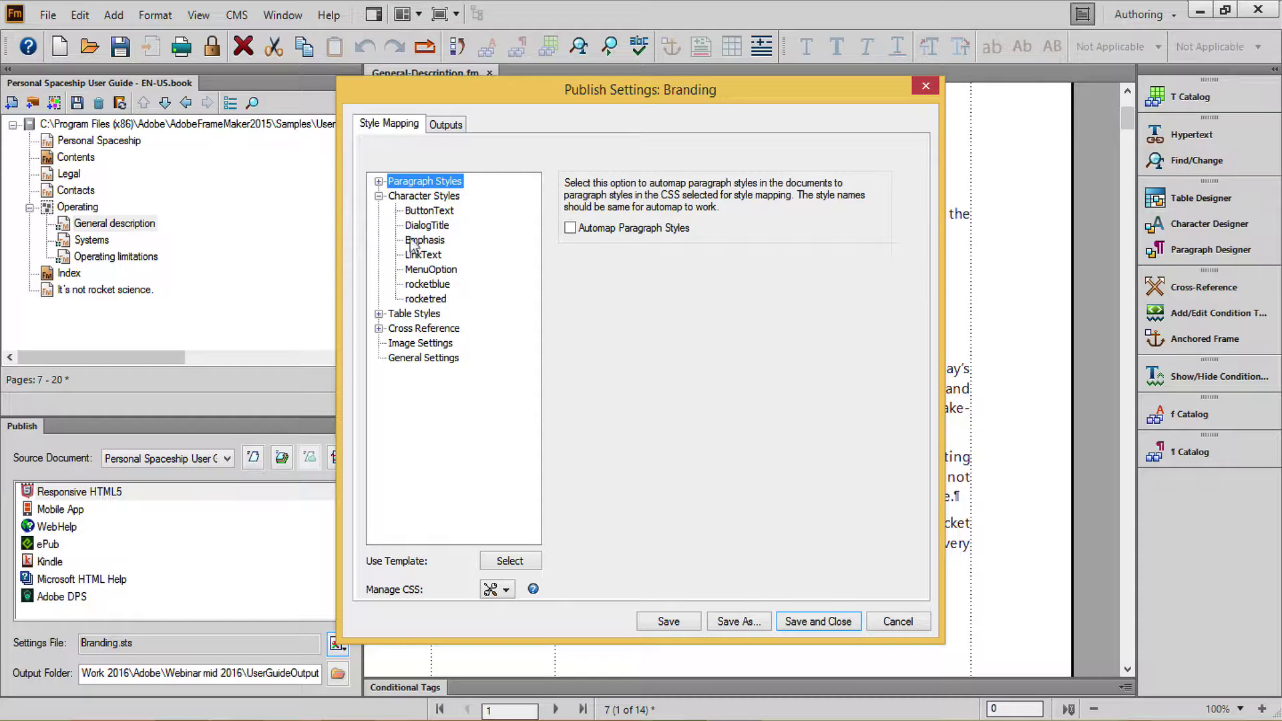
pyautogui.click(419, 258)
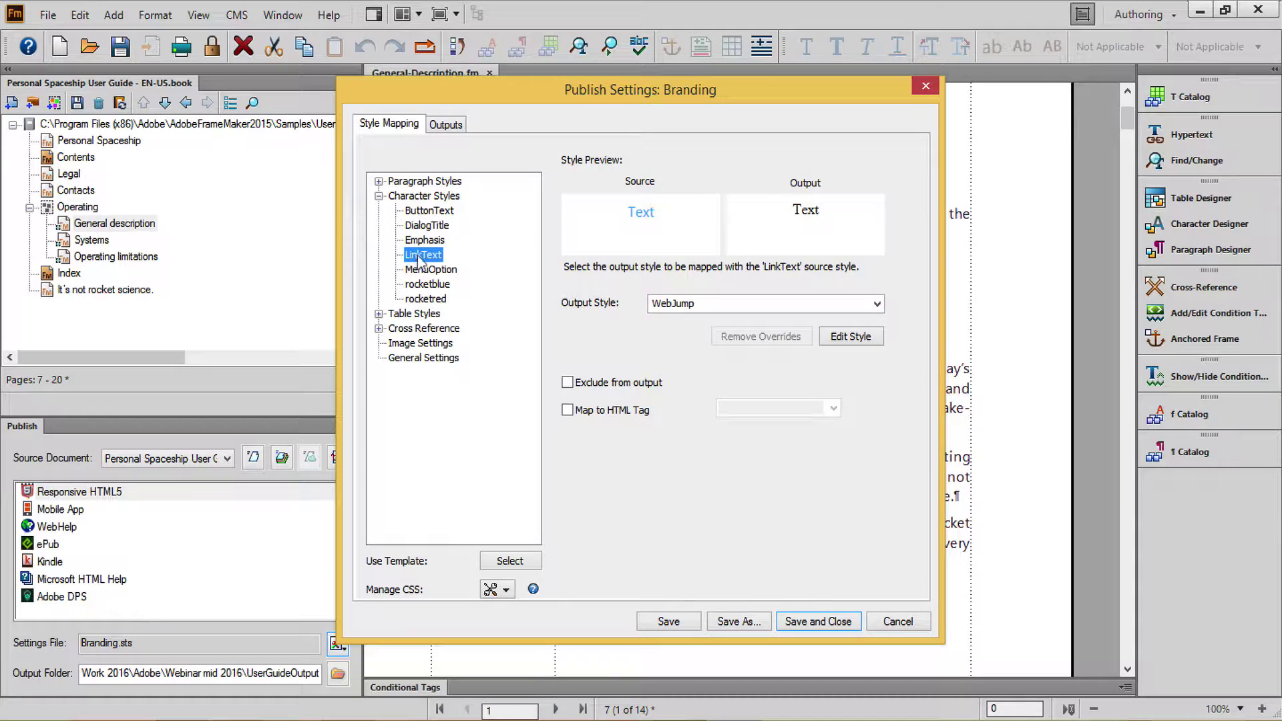
pyautogui.click(728, 304)
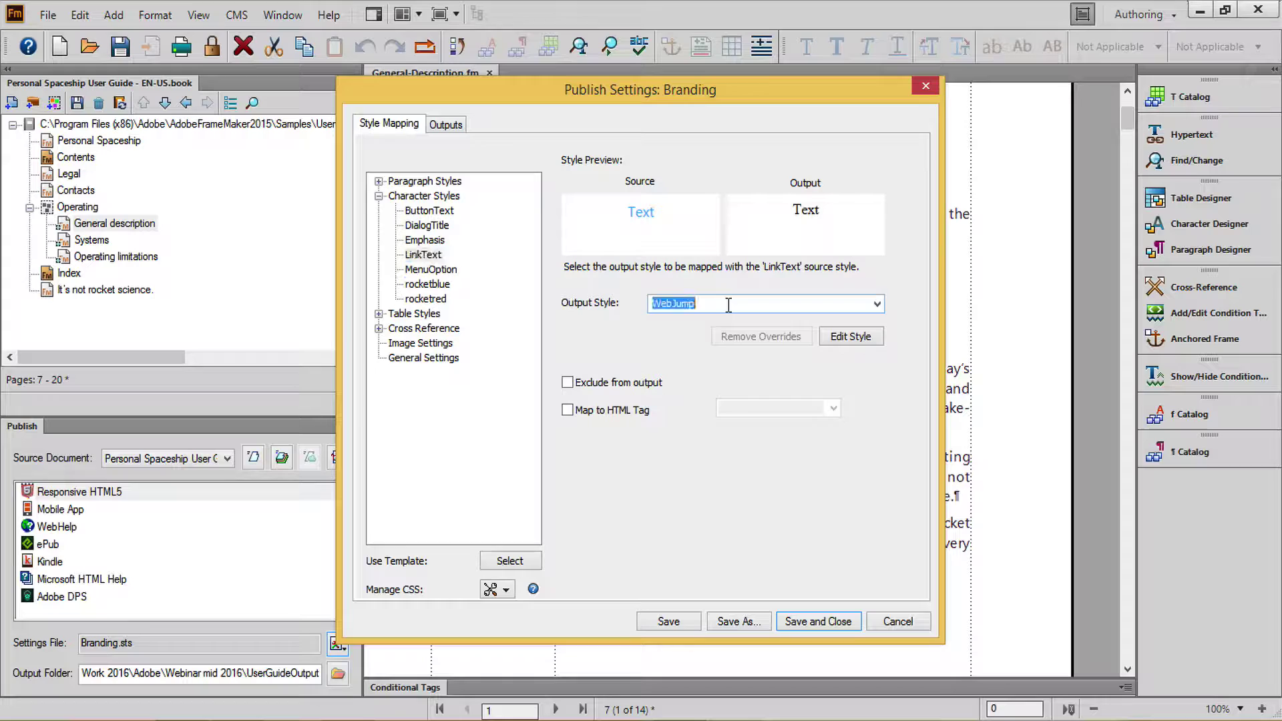
# Select the Format A table style and bring up its output table styles to pick CellBorder
pyautogui.click(379, 196)
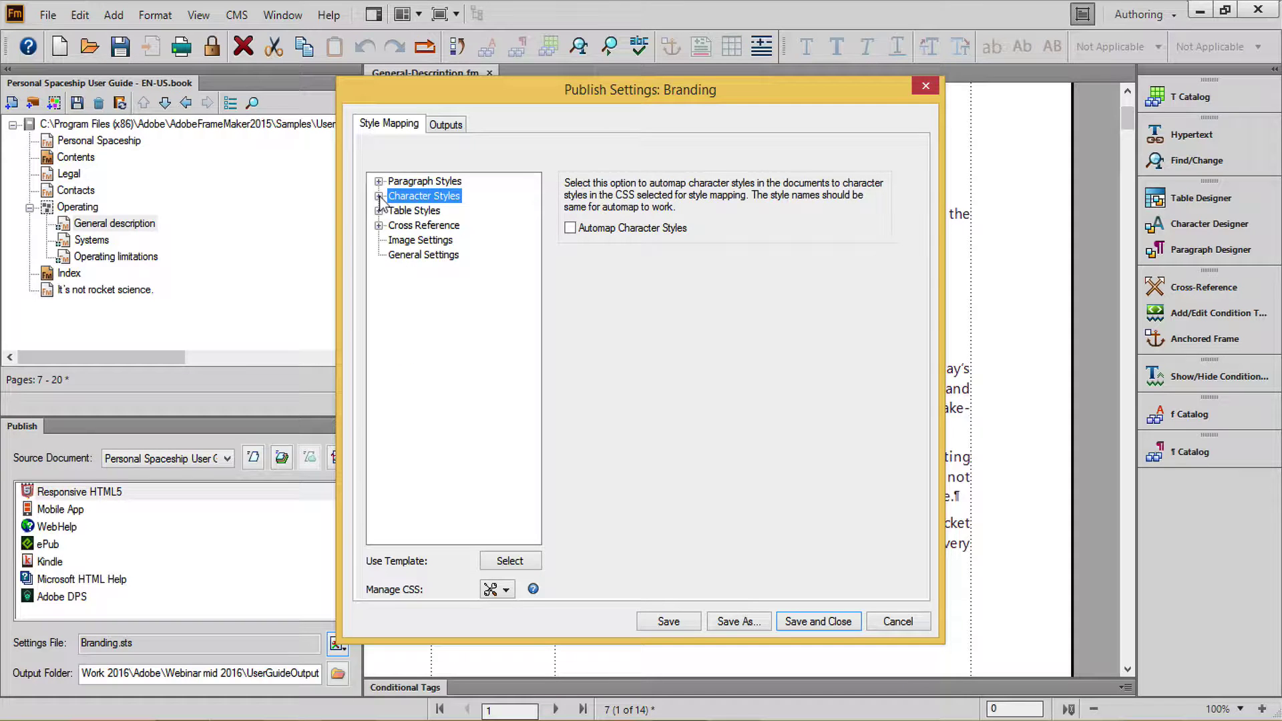
pyautogui.click(378, 211)
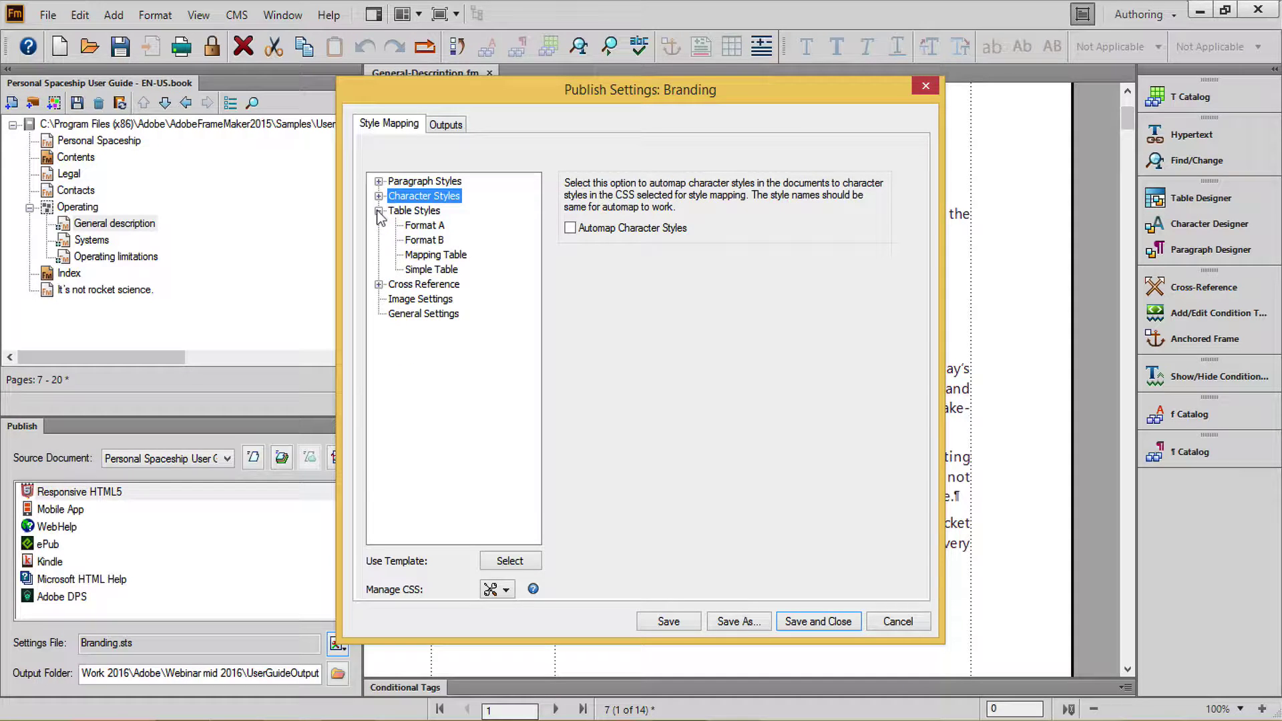
pyautogui.click(427, 227)
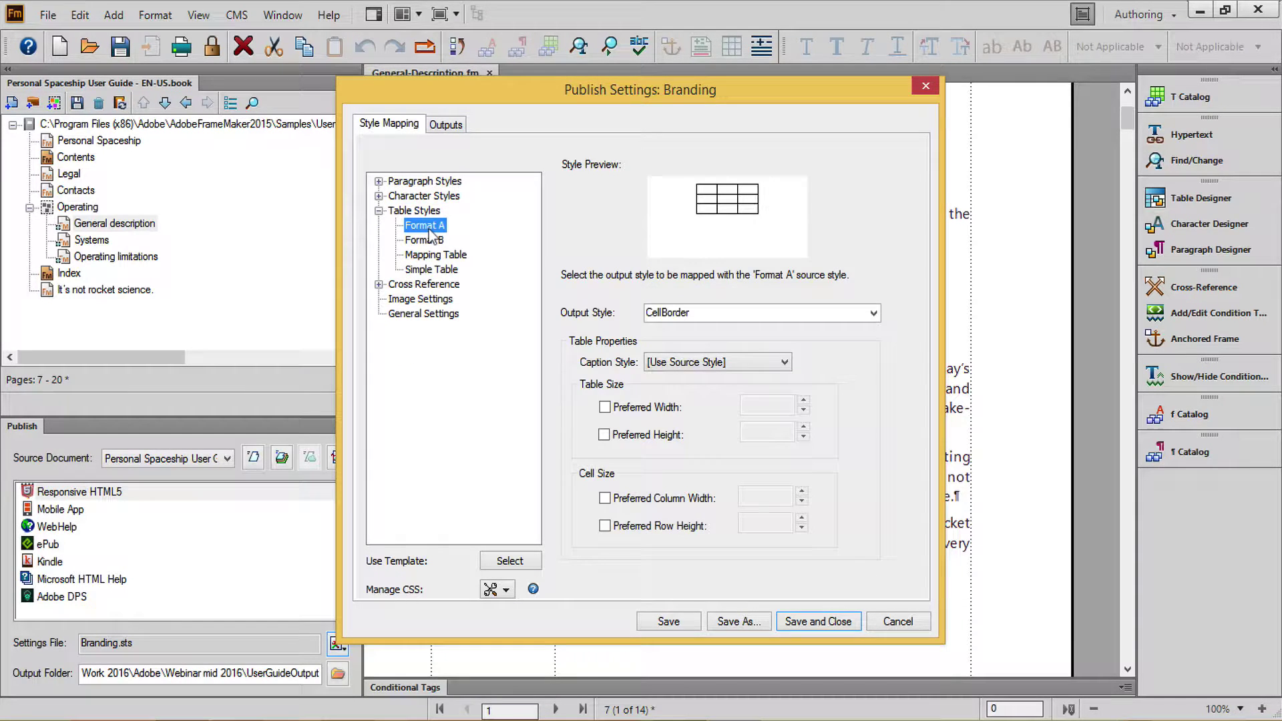
pyautogui.click(872, 313)
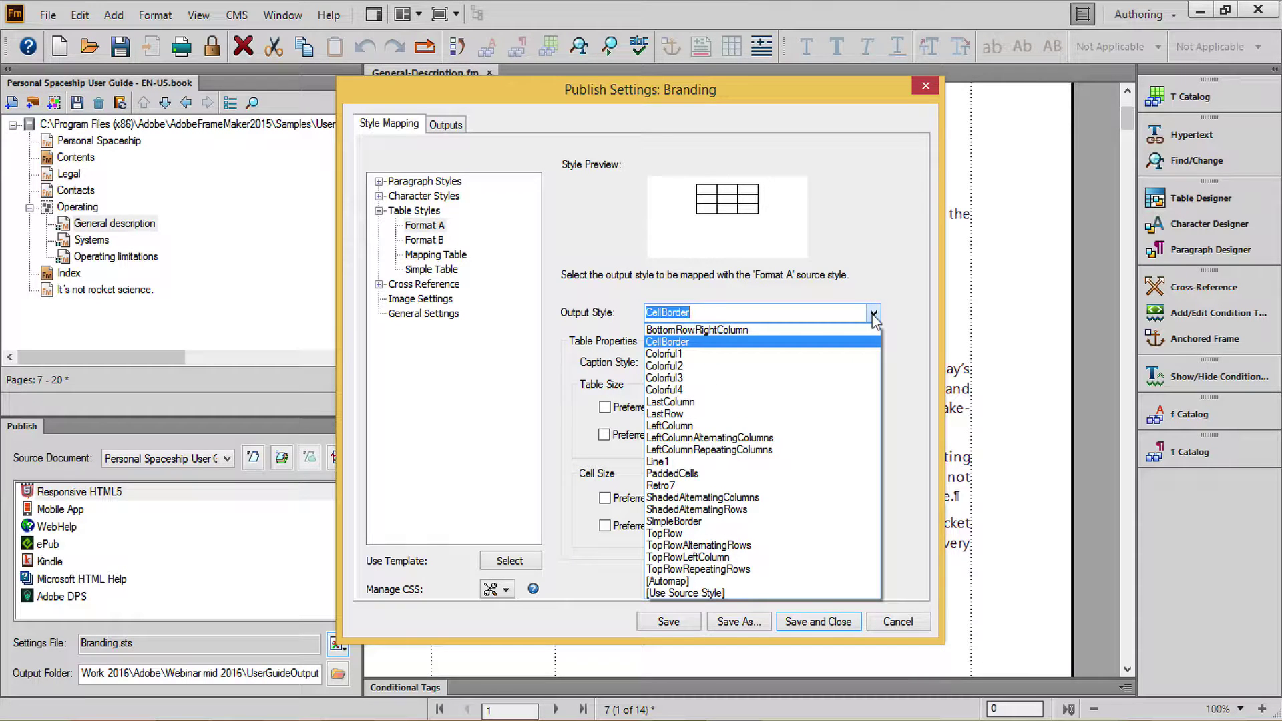
# Keep CellBorder for Format A and show the Heading & Page cross-reference mapping to <$paratext>
pyautogui.click(378, 284)
pyautogui.click(378, 284)
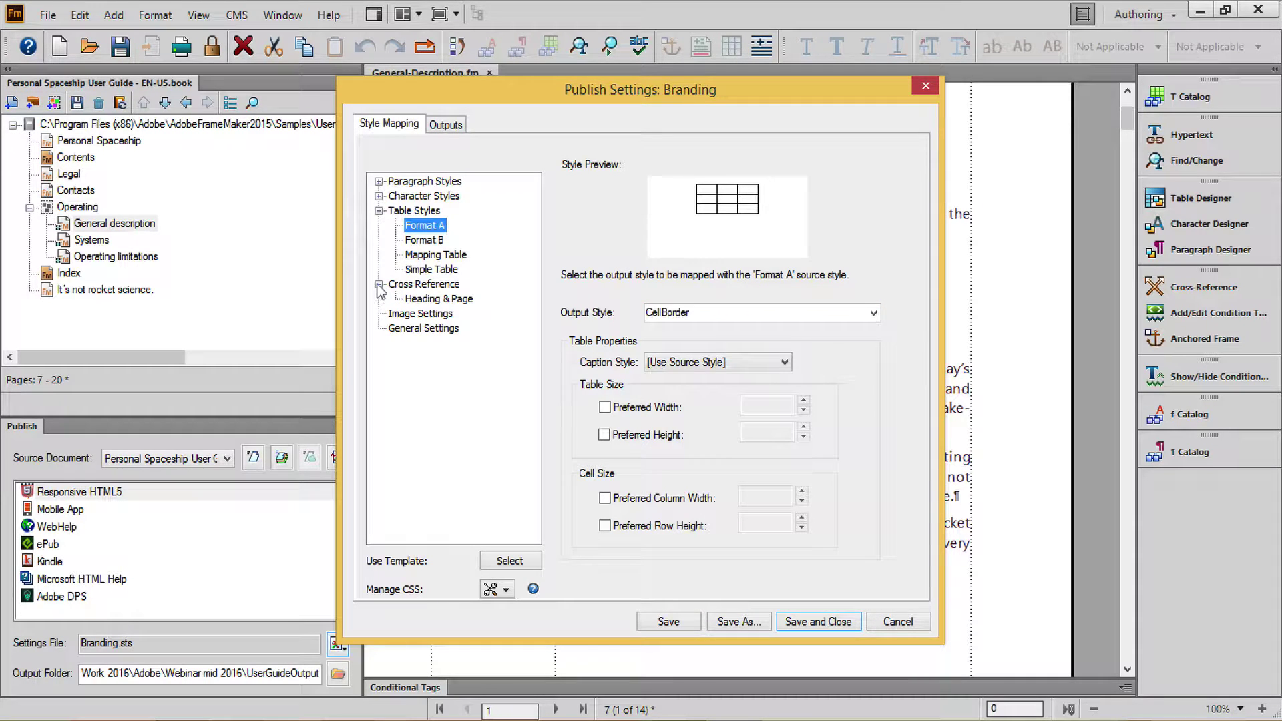
pyautogui.click(399, 286)
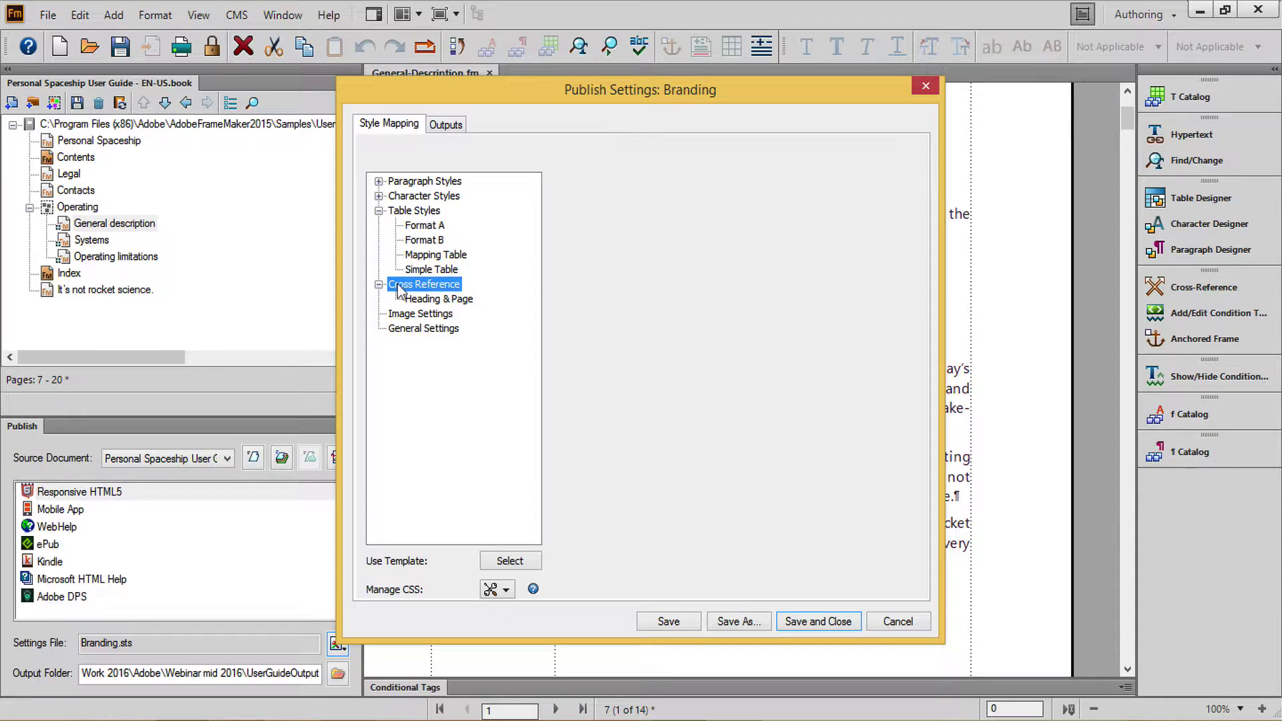
pyautogui.click(434, 299)
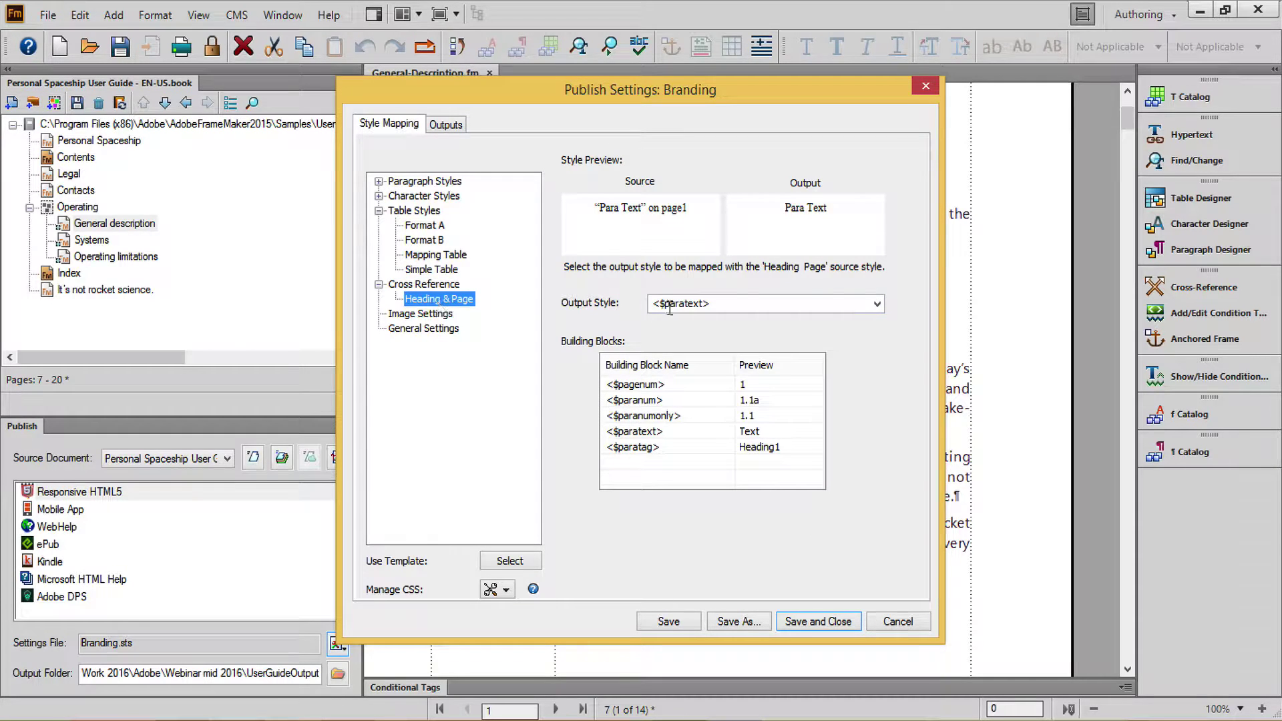
pyautogui.click(748, 305)
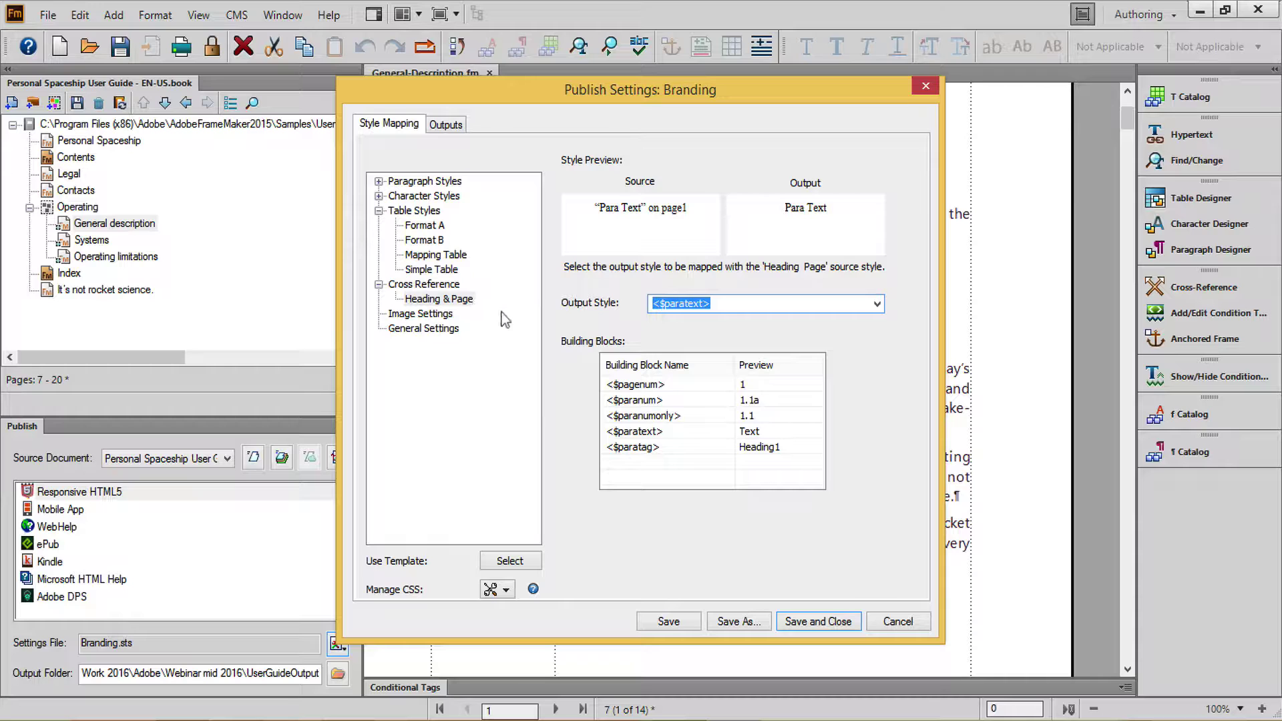
# Show General Settings: Merge Topics with no Content, pop-up GlossaryTerm glossary, Twisties effects
pyautogui.click(434, 330)
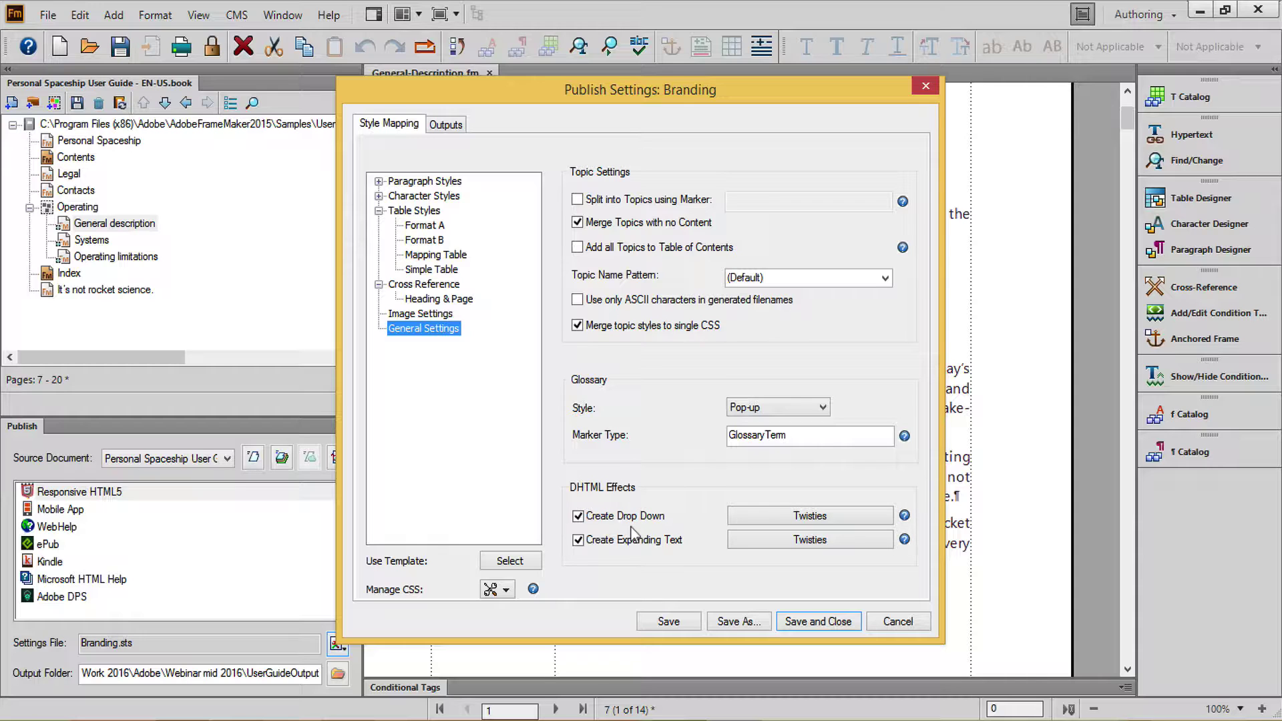
# Show the Responsive HTML5 output settings and the Manage Layout options for Azure_Blue_Responsive
pyautogui.click(458, 125)
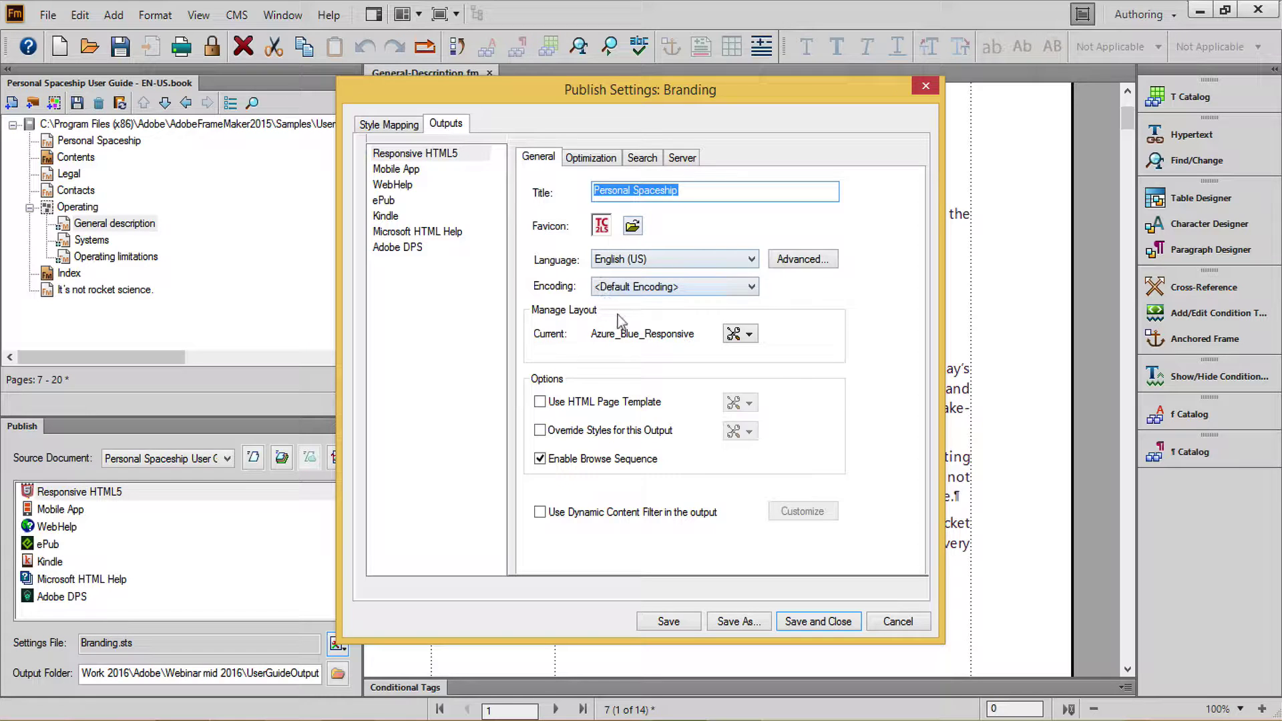
pyautogui.click(749, 335)
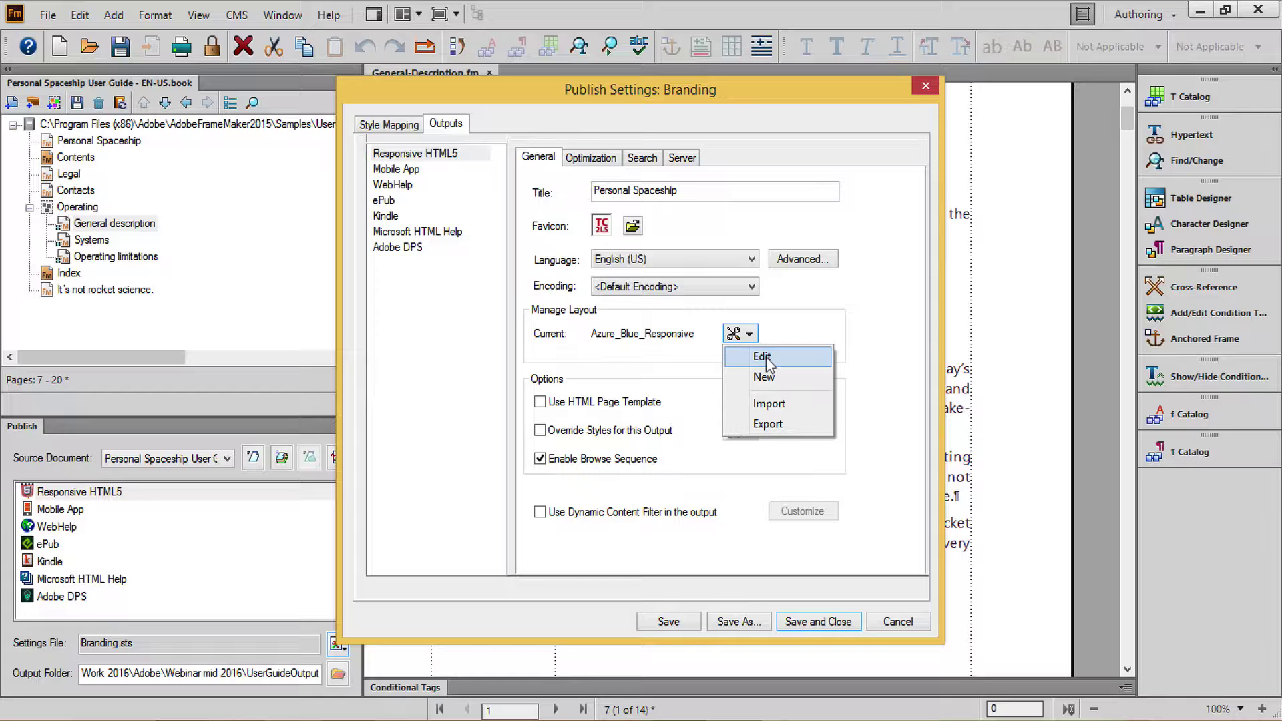
# Edit the Azure_Blue_Responsive layout and view its Header: logo.png, FFFFFF title, C1272D background
pyautogui.click(766, 360)
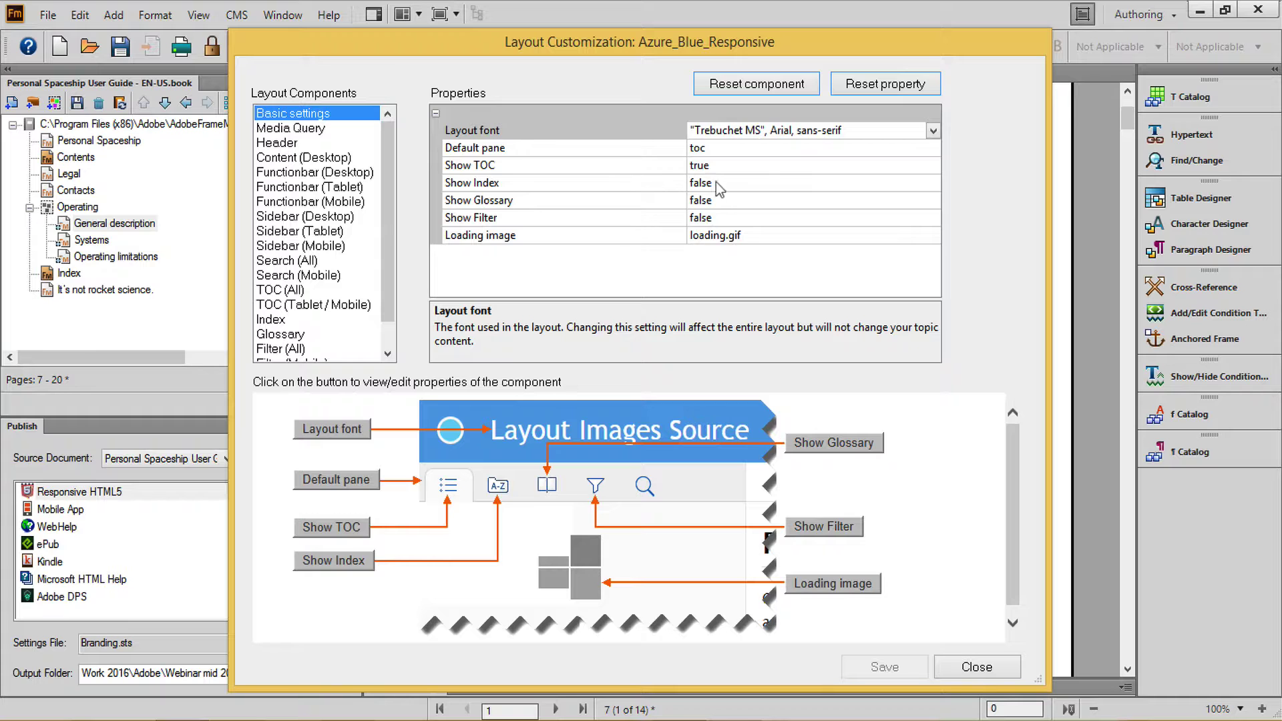
pyautogui.click(280, 148)
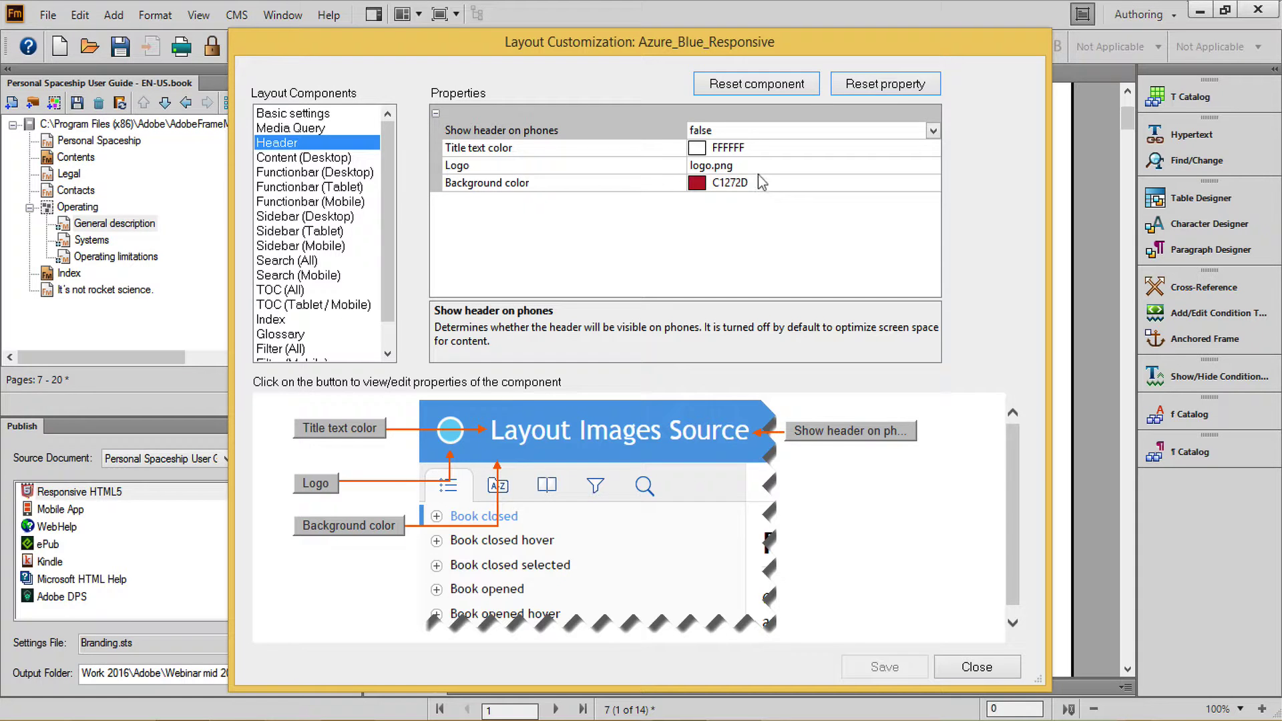
pyautogui.click(768, 165)
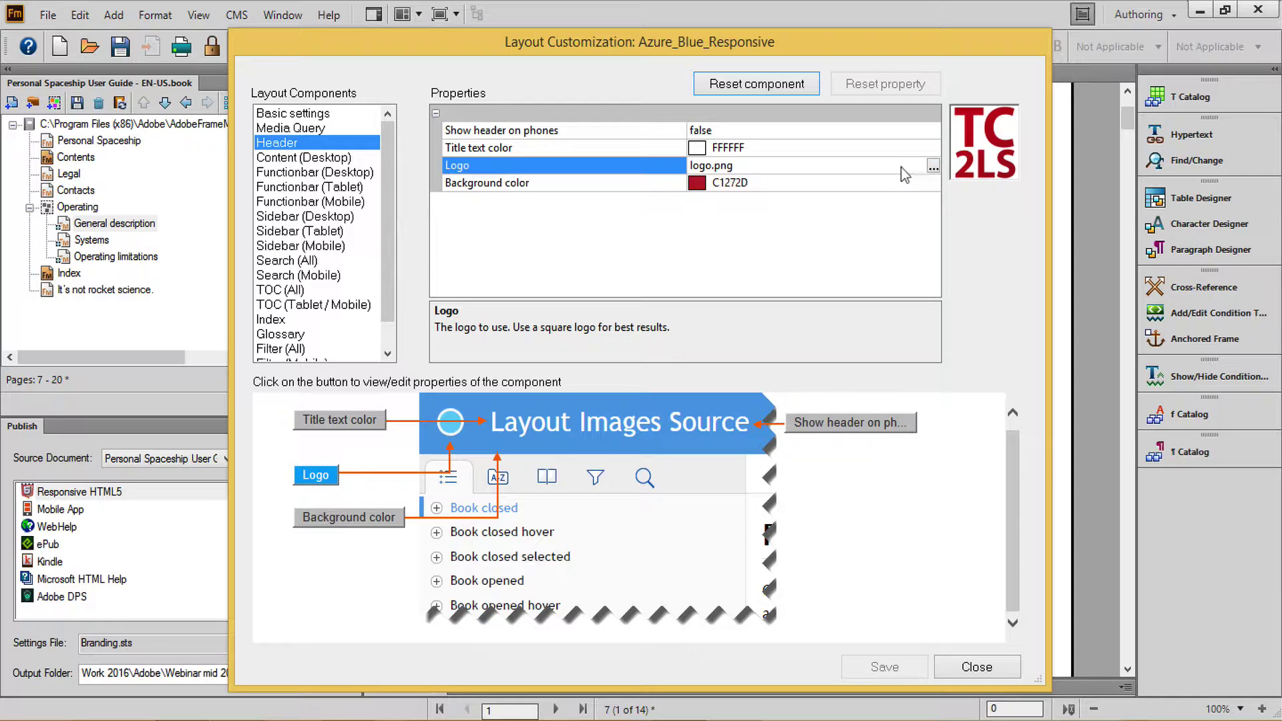
pyautogui.click(764, 184)
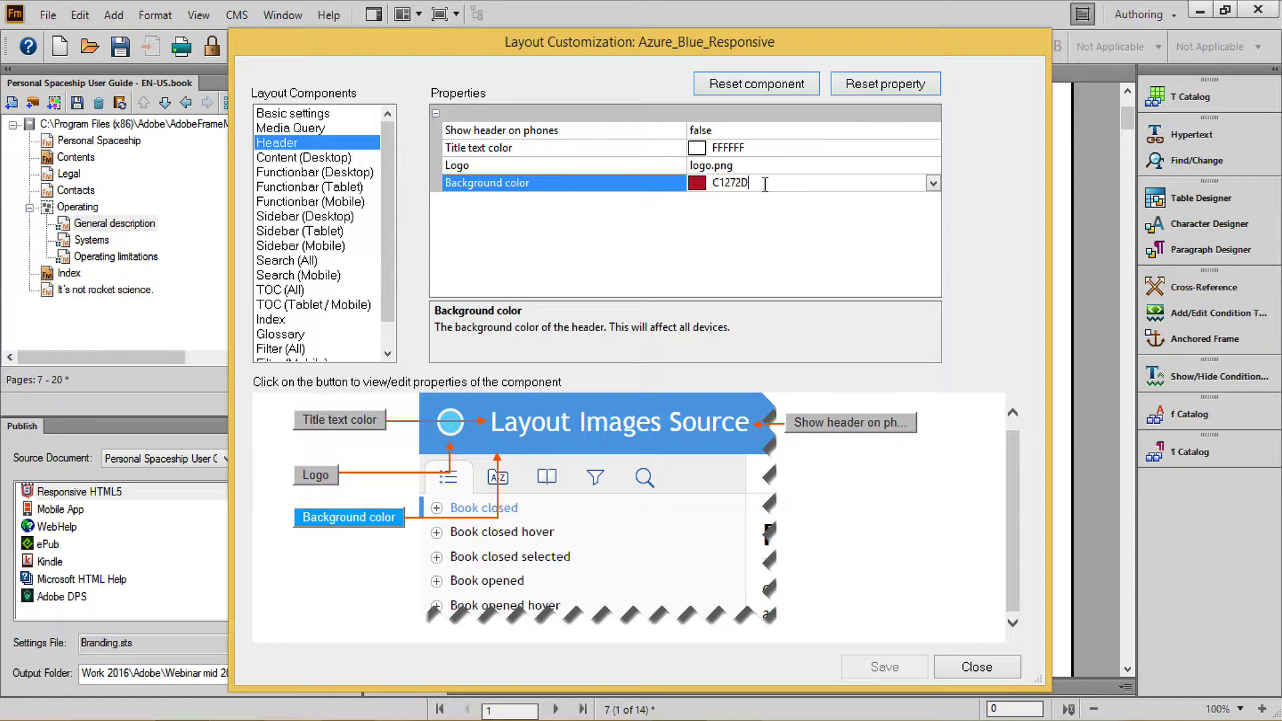
# Review the Content, Functionbar, Sidebar and Search components, then close Layout Customization
pyautogui.click(283, 160)
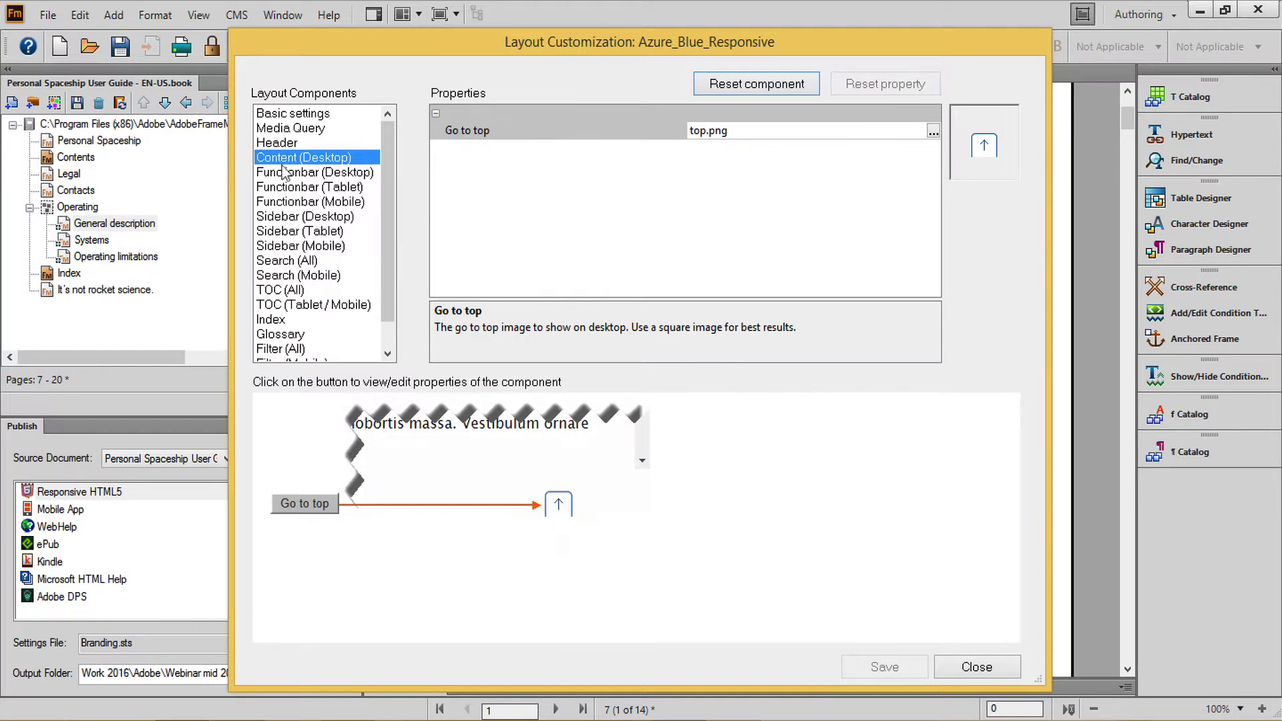
pyautogui.click(285, 173)
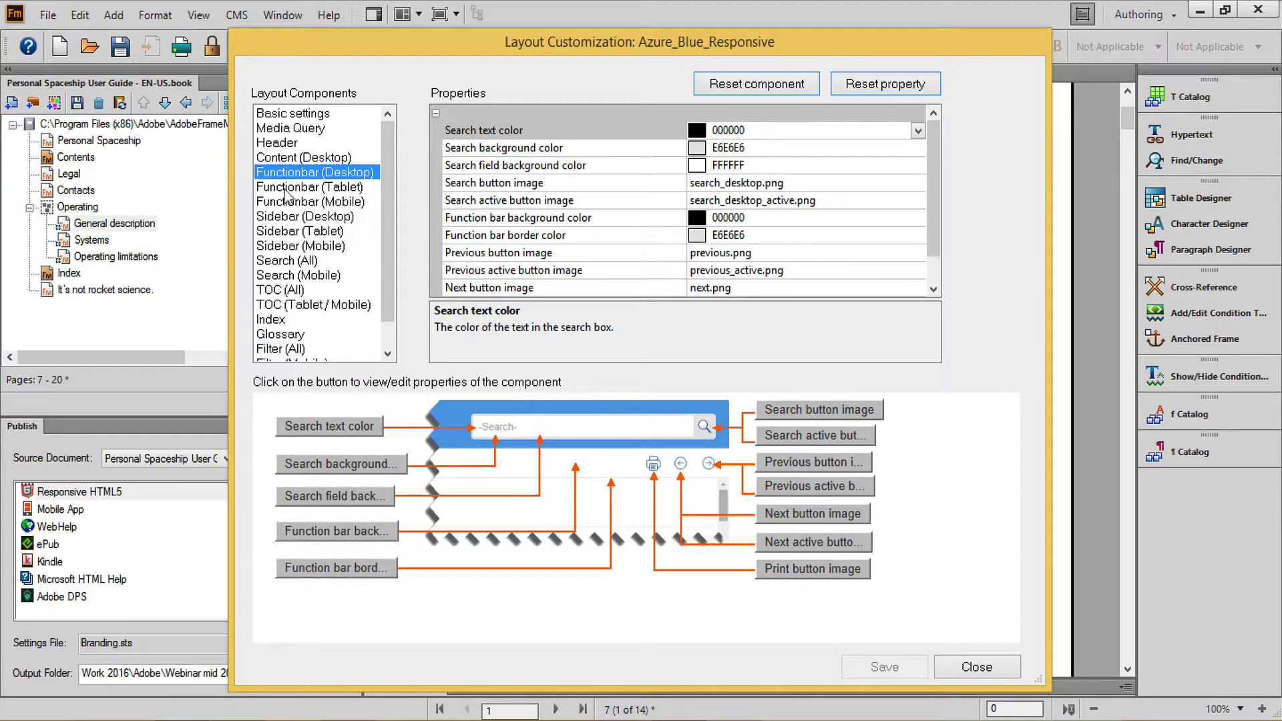
pyautogui.click(285, 188)
pyautogui.click(286, 205)
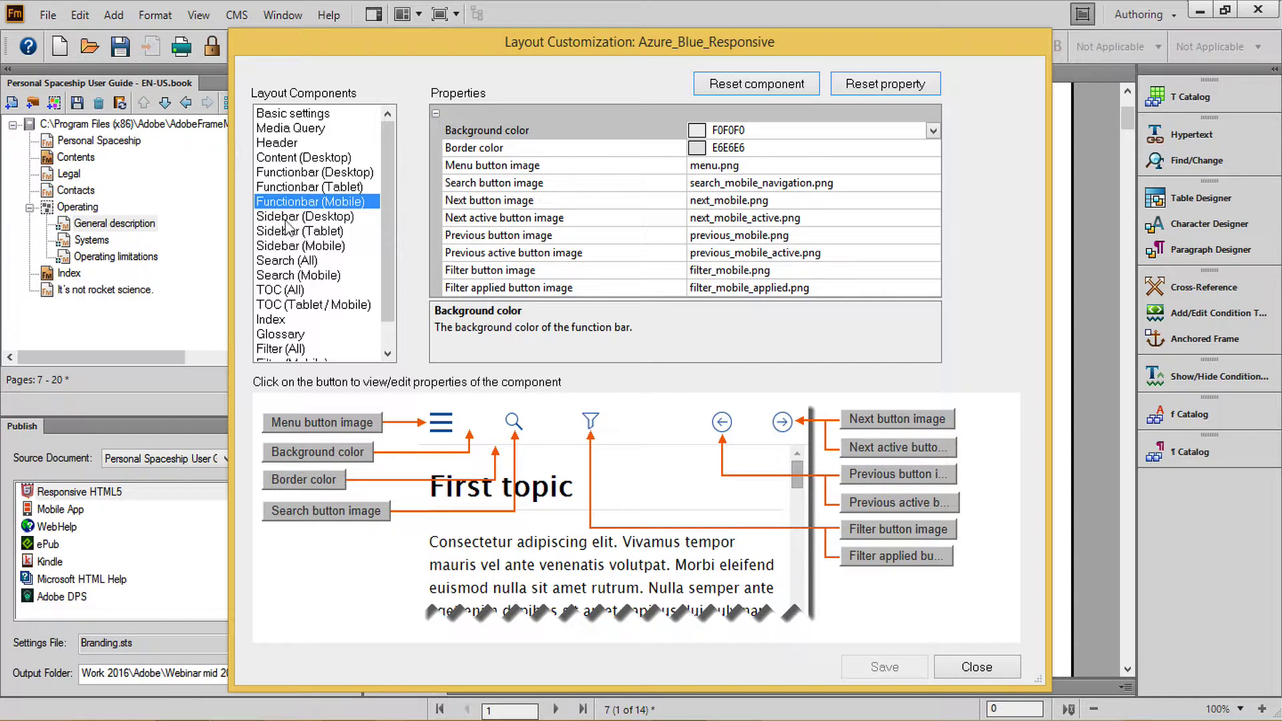
pyautogui.click(286, 216)
pyautogui.click(286, 232)
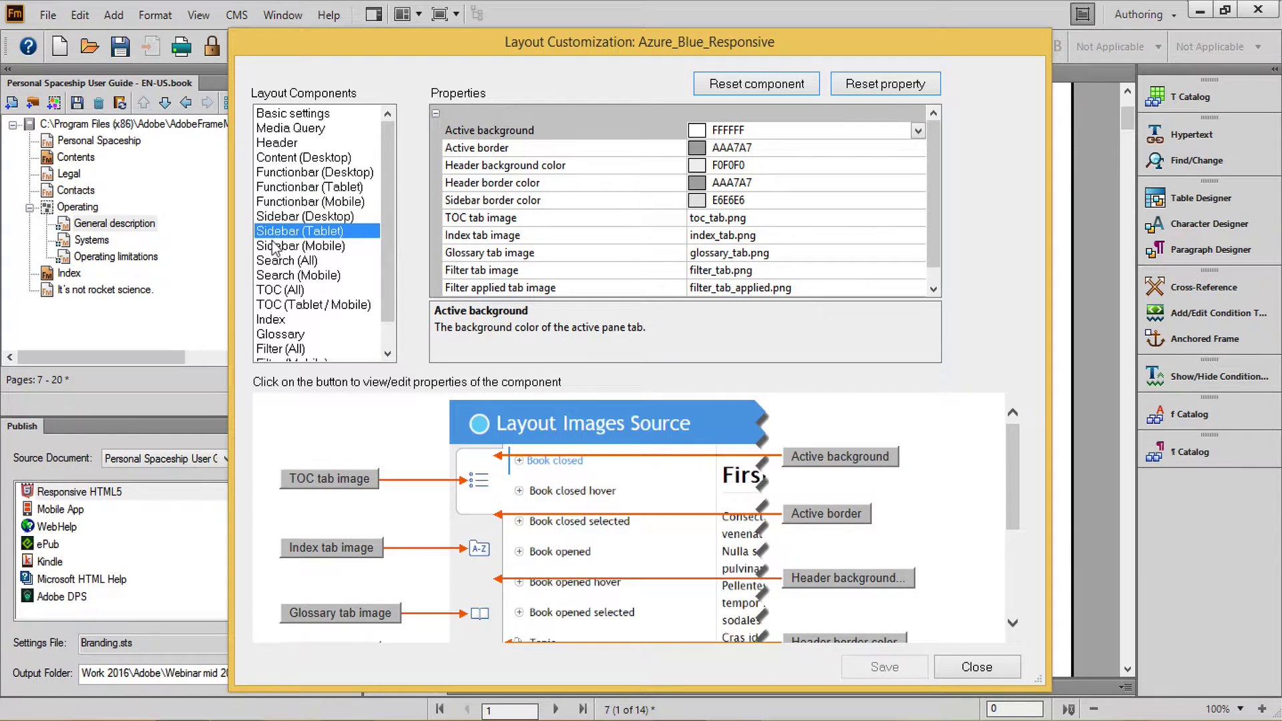
pyautogui.click(275, 246)
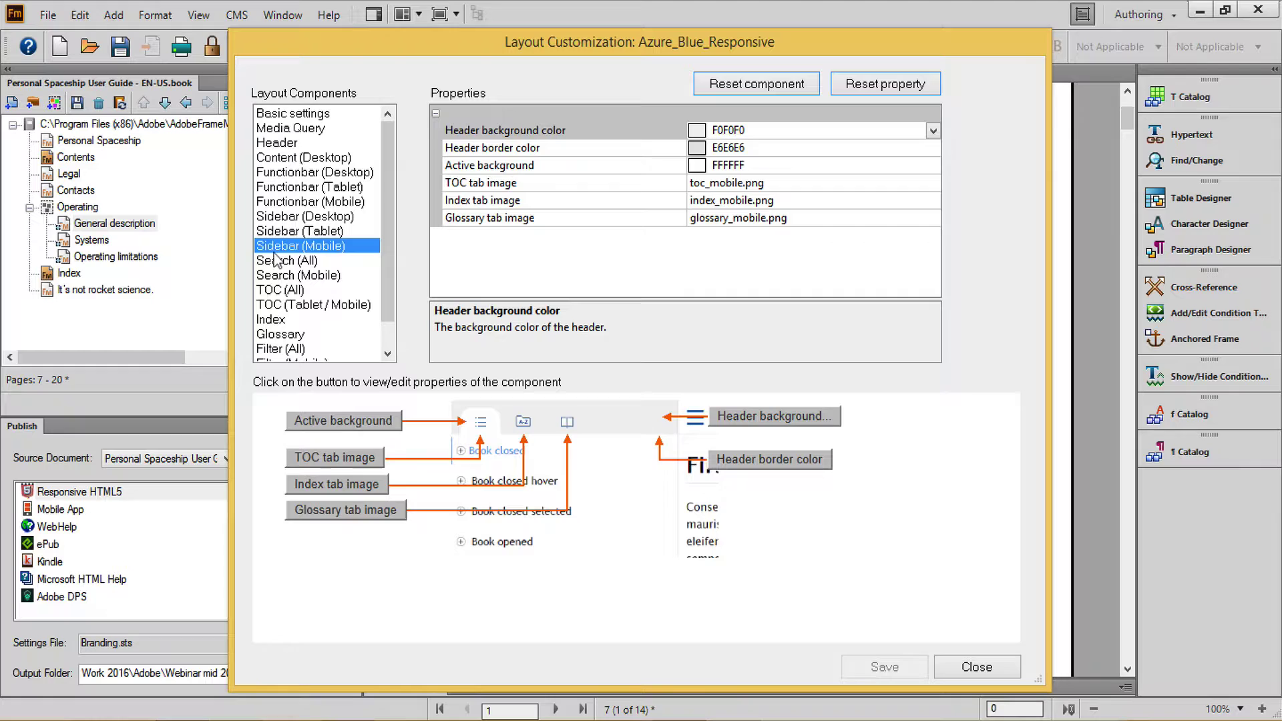
pyautogui.click(276, 261)
pyautogui.click(277, 275)
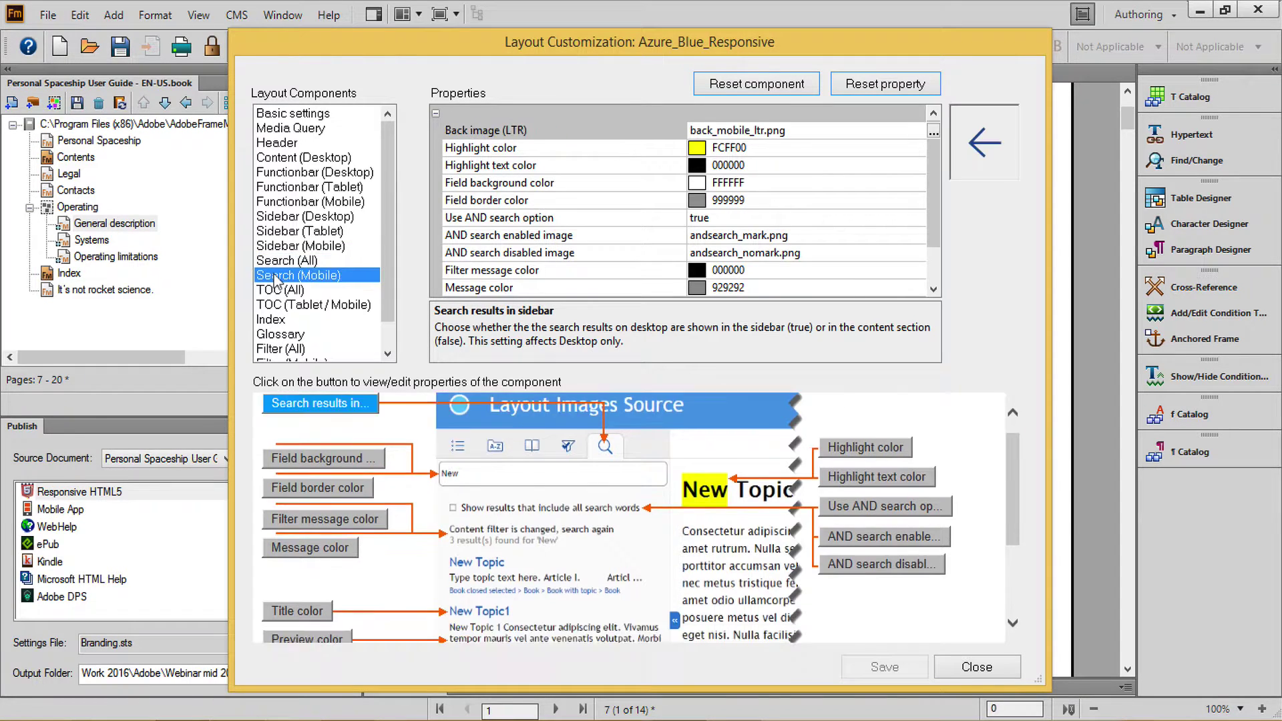
pyautogui.click(969, 667)
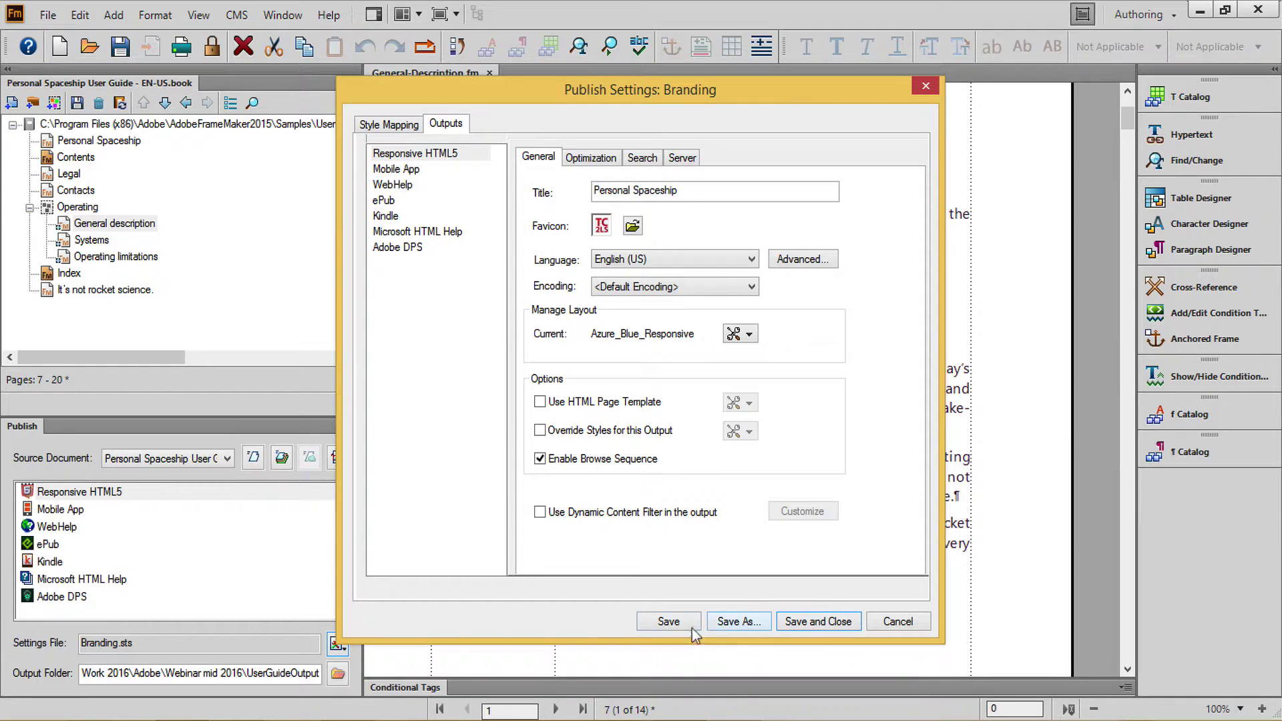
# Save the Branding settings and generate Responsive HTML5 output from General-Description.fm only
pyautogui.click(813, 622)
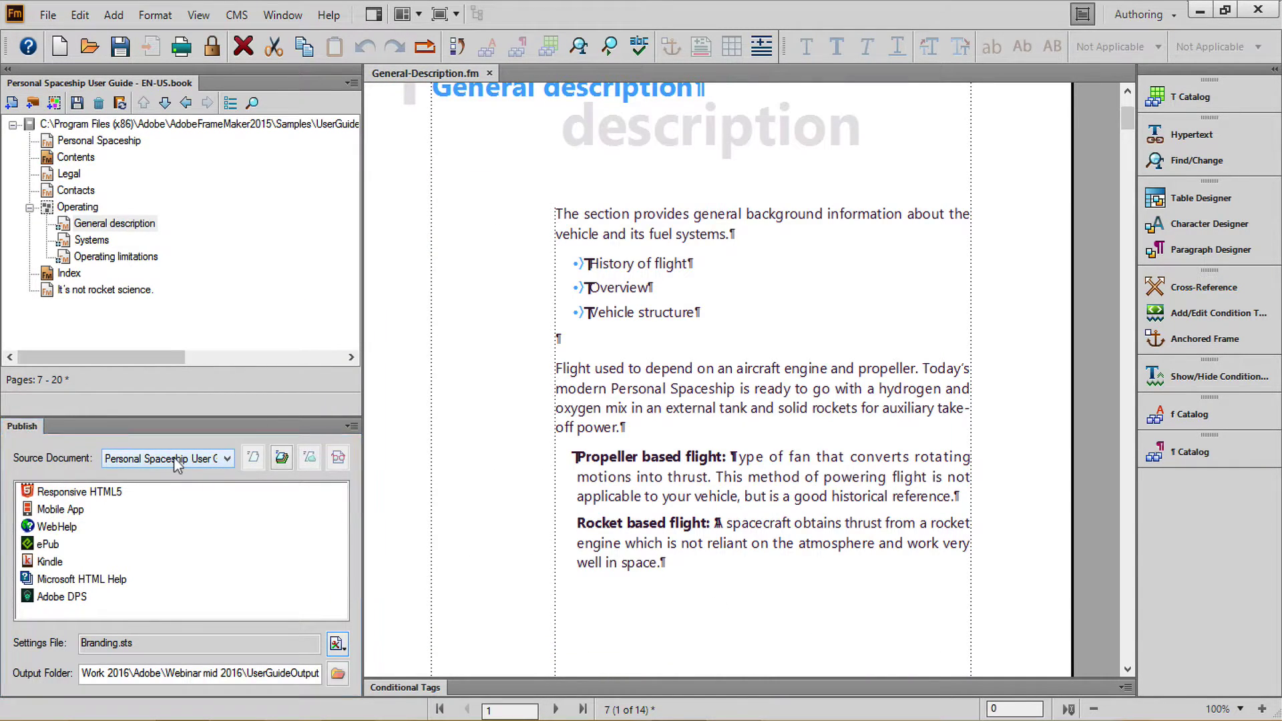
pyautogui.click(174, 458)
pyautogui.click(159, 487)
pyautogui.click(72, 492)
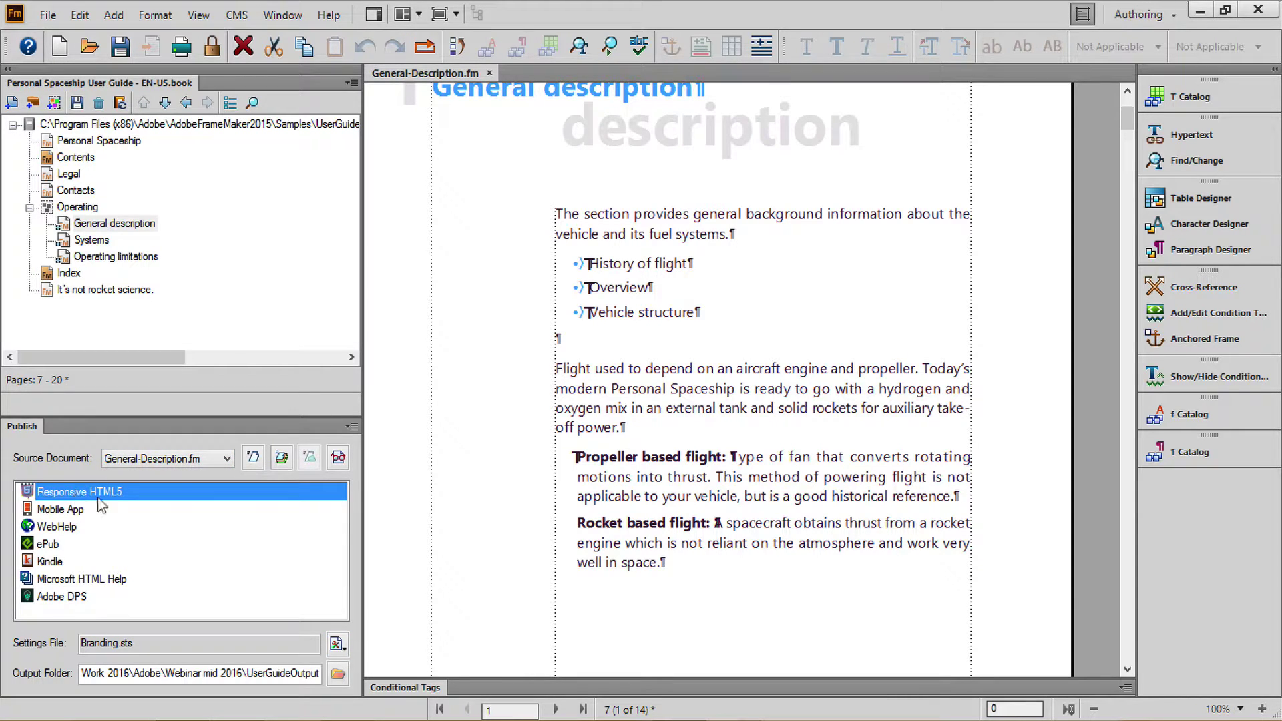
pyautogui.click(254, 458)
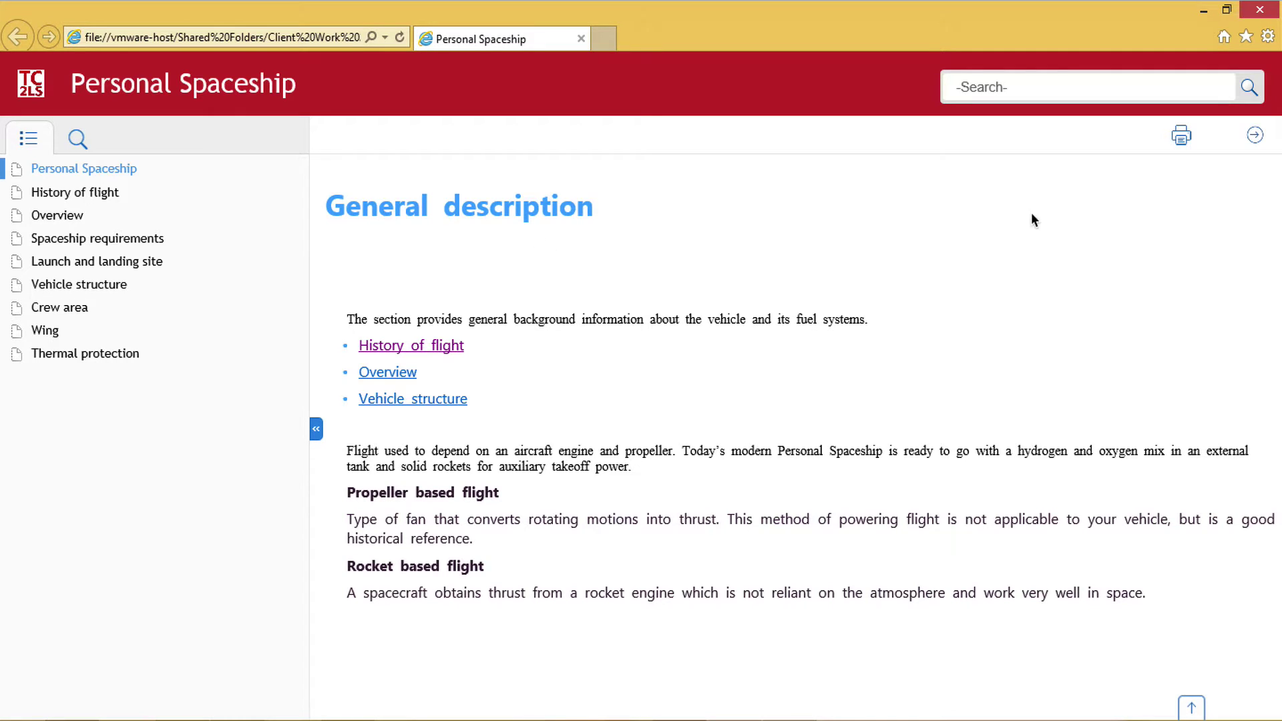
# Restore the Internet Explorer window and narrow it to preview the Personal Spaceship mobile layout
pyautogui.click(1227, 11)
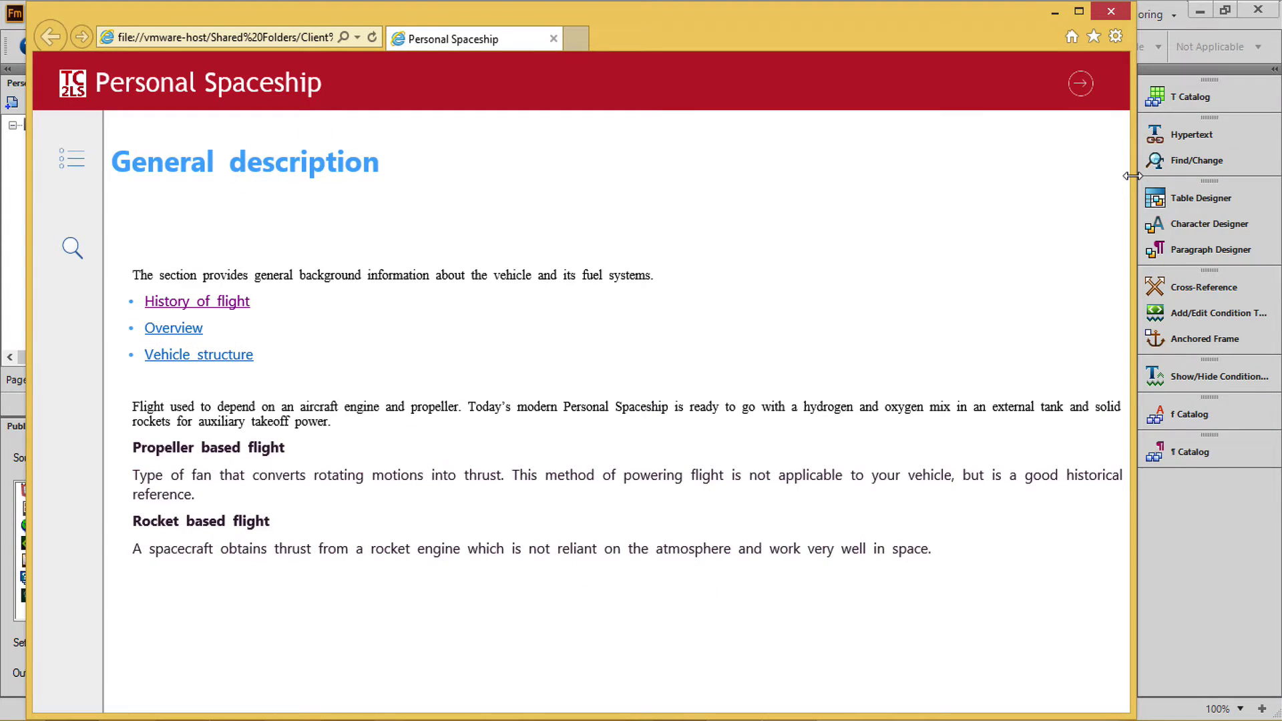
pyautogui.moveTo(1132, 175); pyautogui.dragTo(454, 192)
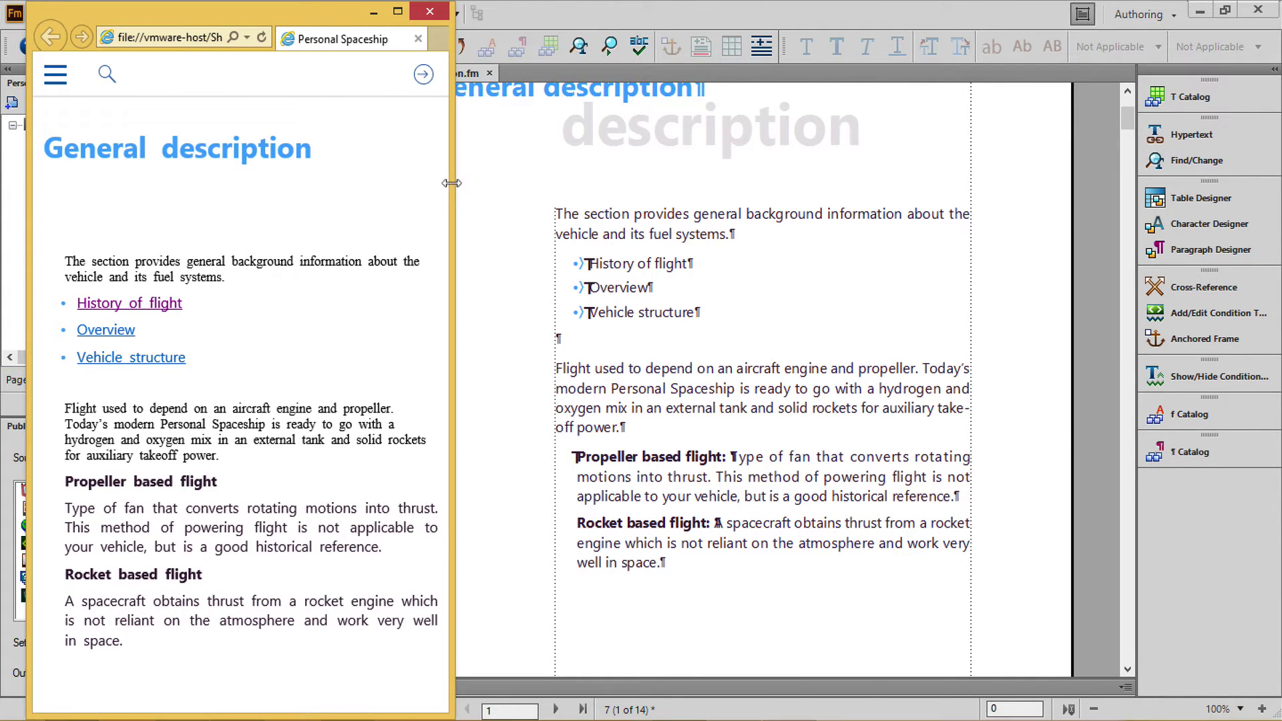
pyautogui.click(430, 12)
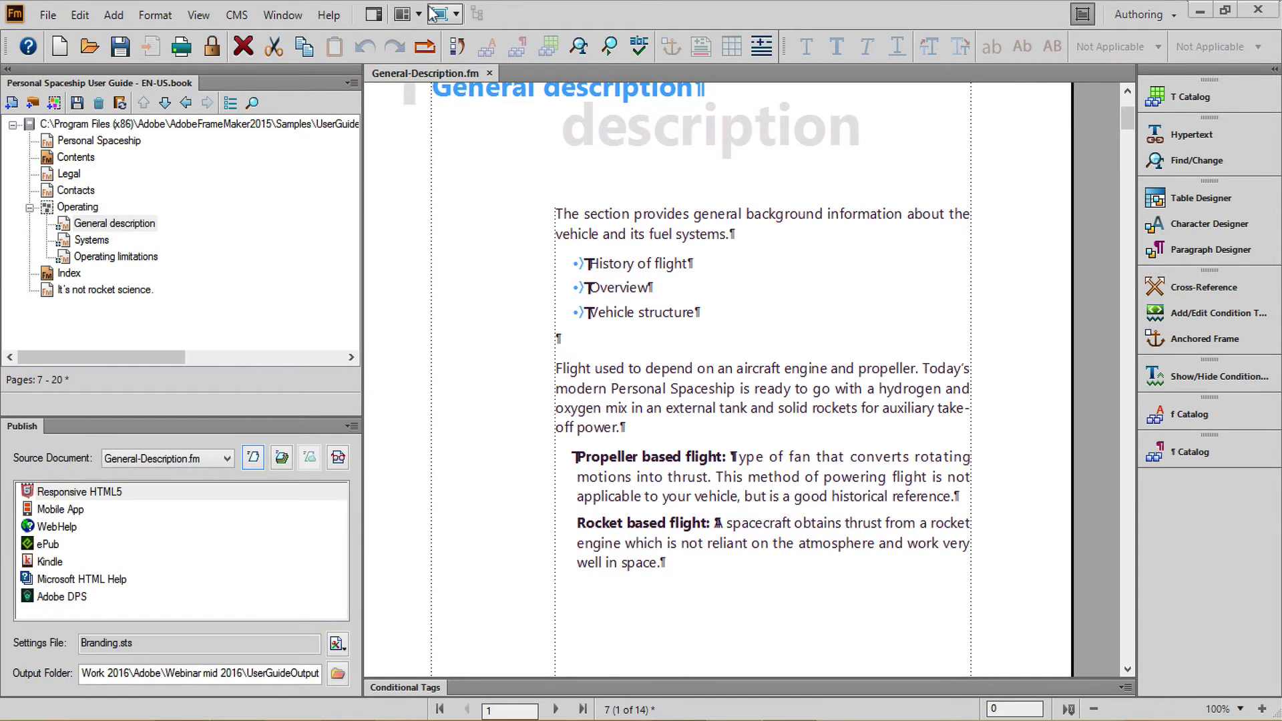